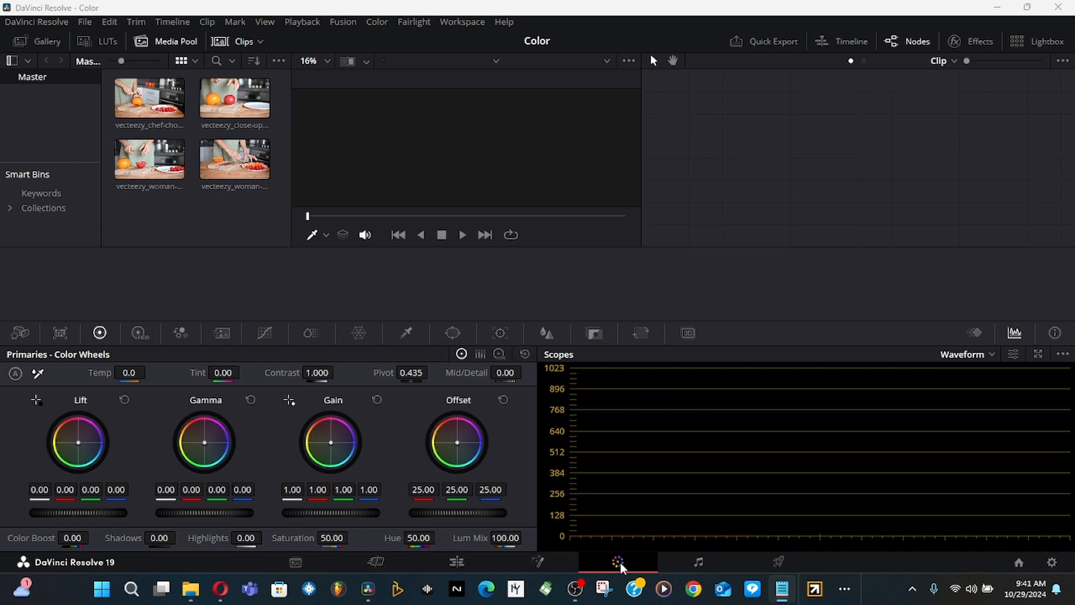
# Compare the Edit and Color page workspaces, ending on the Color page
pyautogui.click(458, 564)
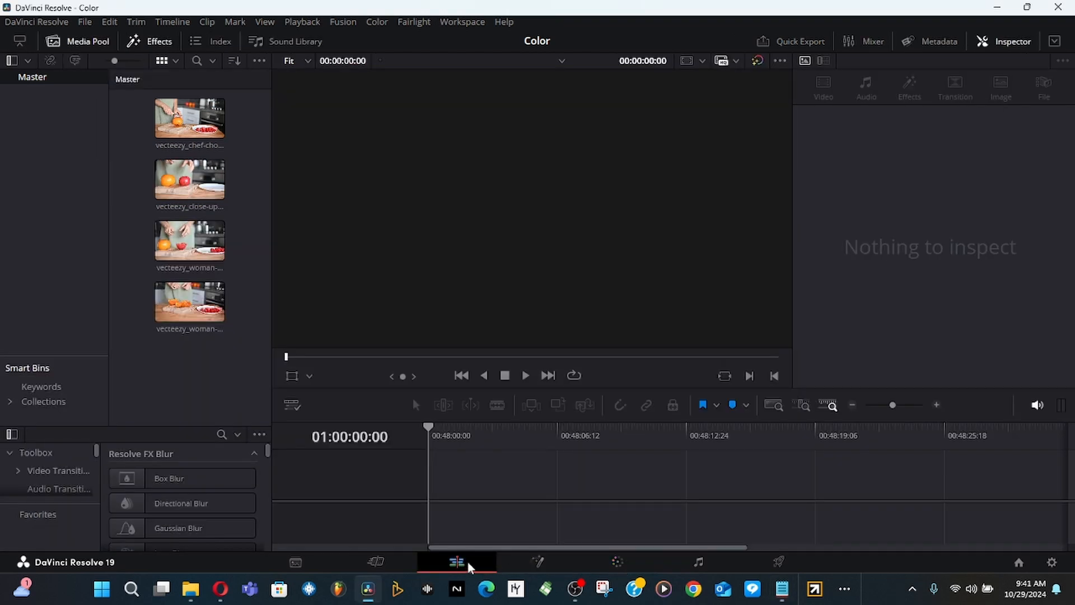
pyautogui.click(622, 562)
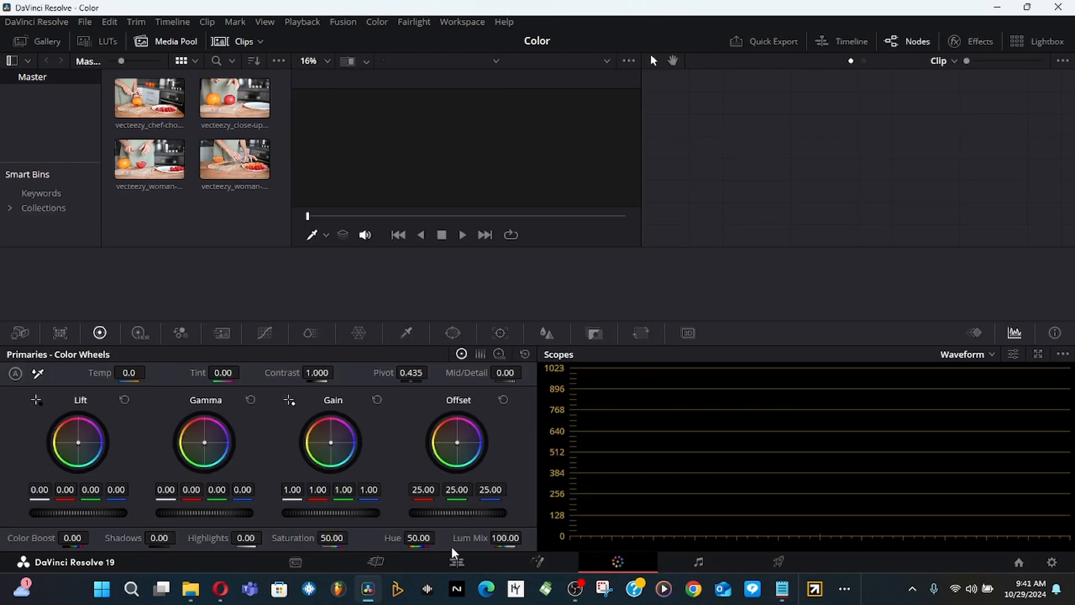
pyautogui.click(456, 561)
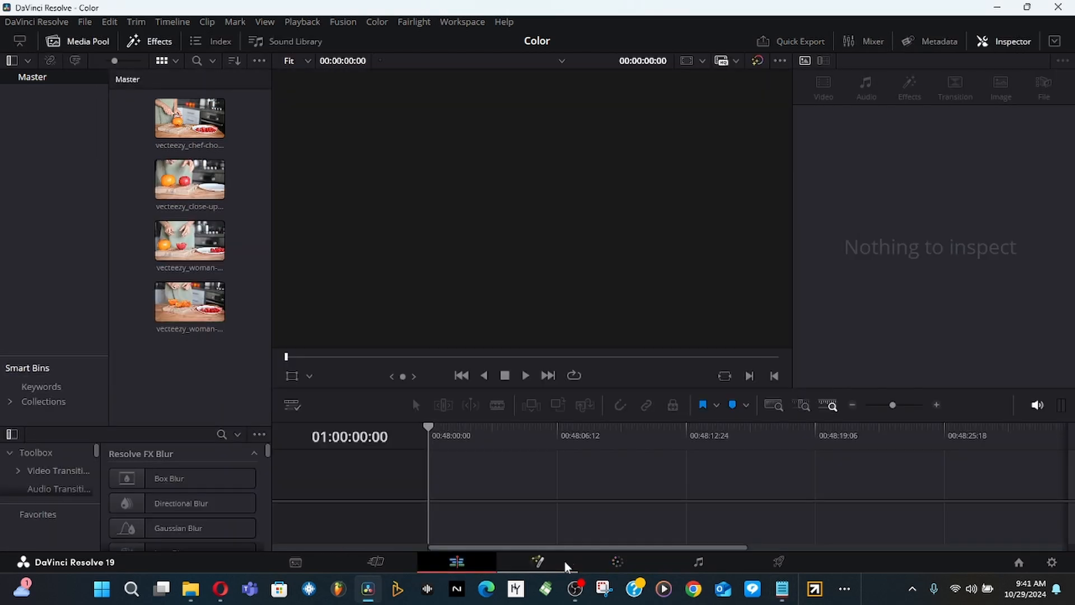
pyautogui.click(615, 563)
pyautogui.click(457, 563)
pyautogui.click(616, 563)
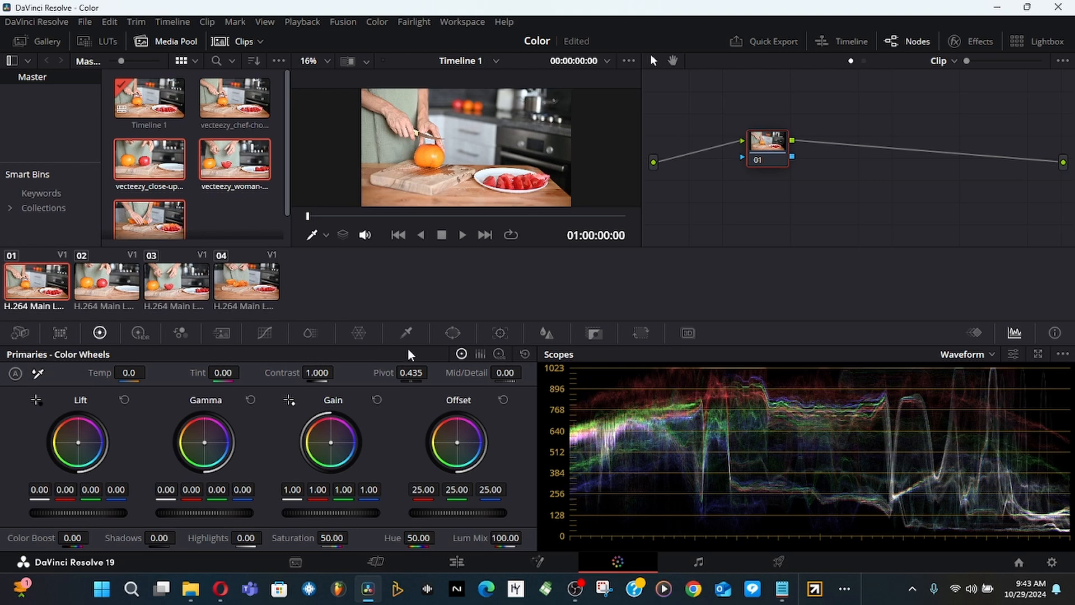
# Look through the Camera Raw, Color Match, Primaries, High Dynamic Range, RGB Mixer, Motion Effects and Curves palettes
pyautogui.click(17, 334)
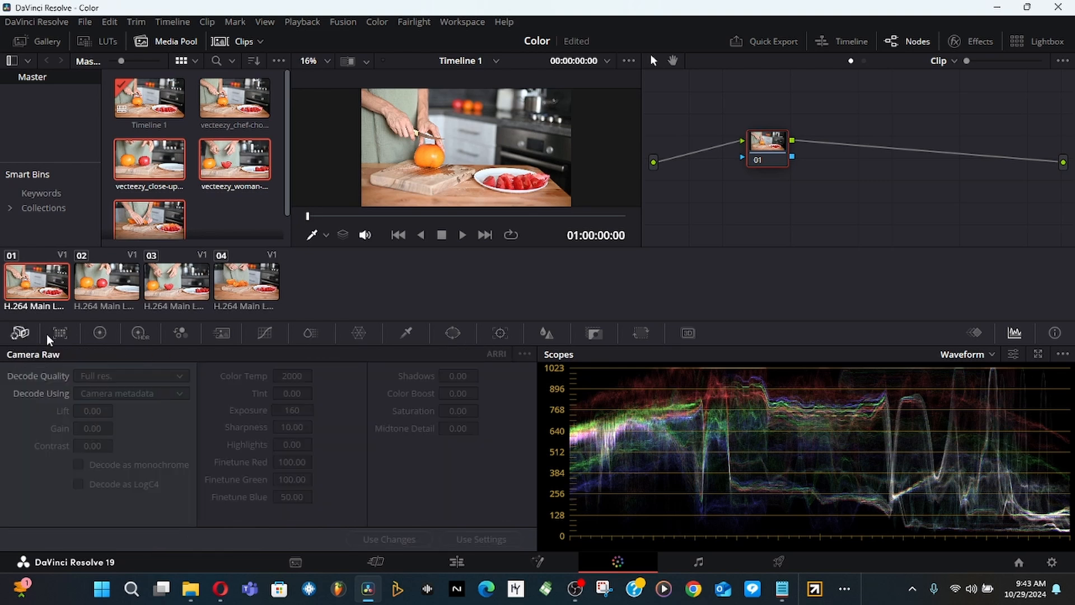
pyautogui.click(65, 332)
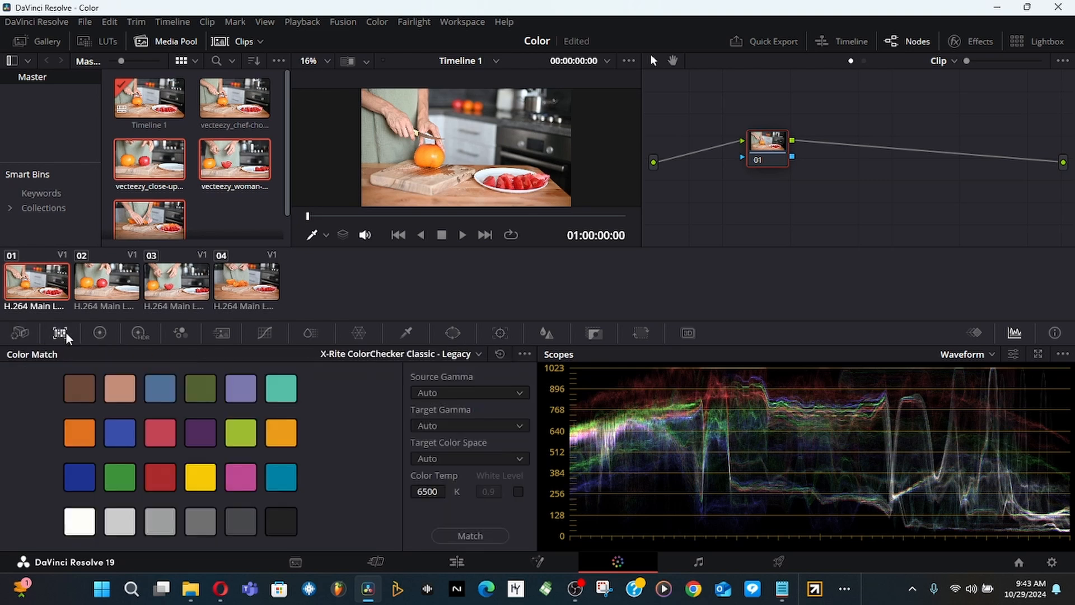
pyautogui.click(99, 332)
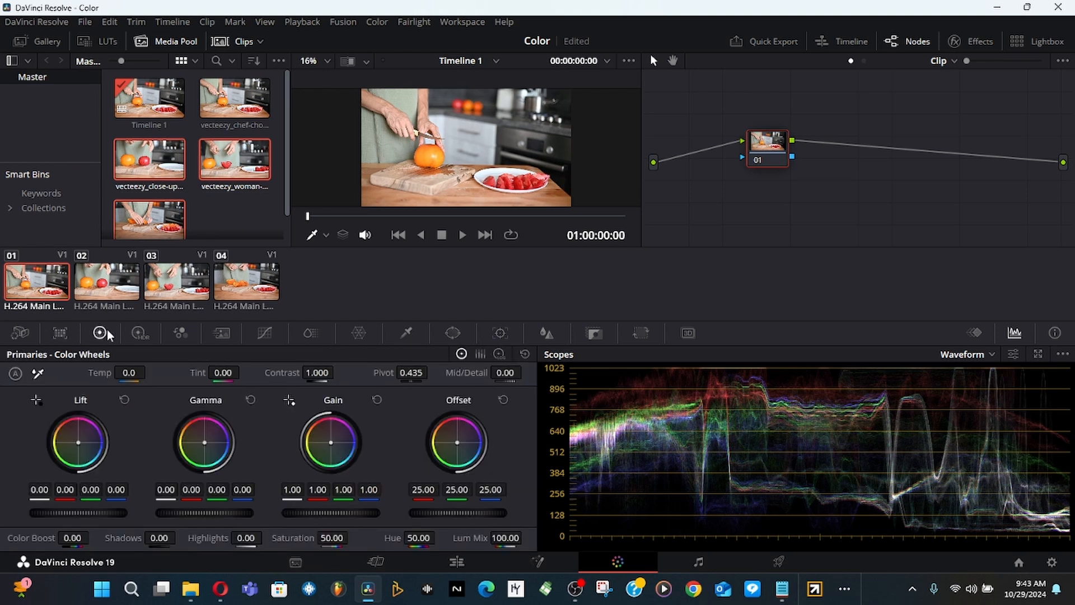
pyautogui.click(140, 333)
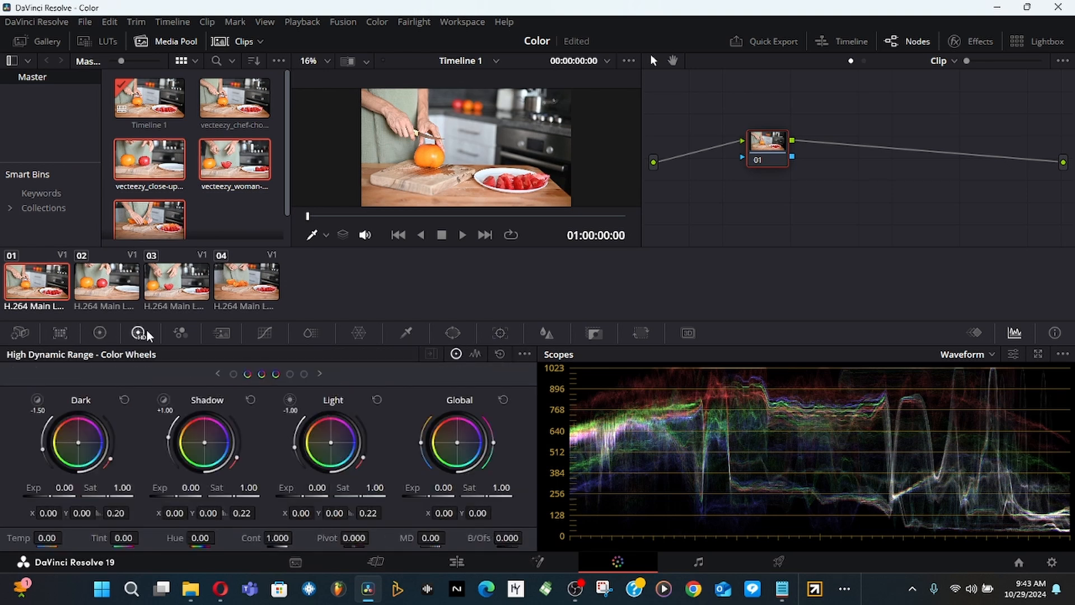
pyautogui.click(180, 333)
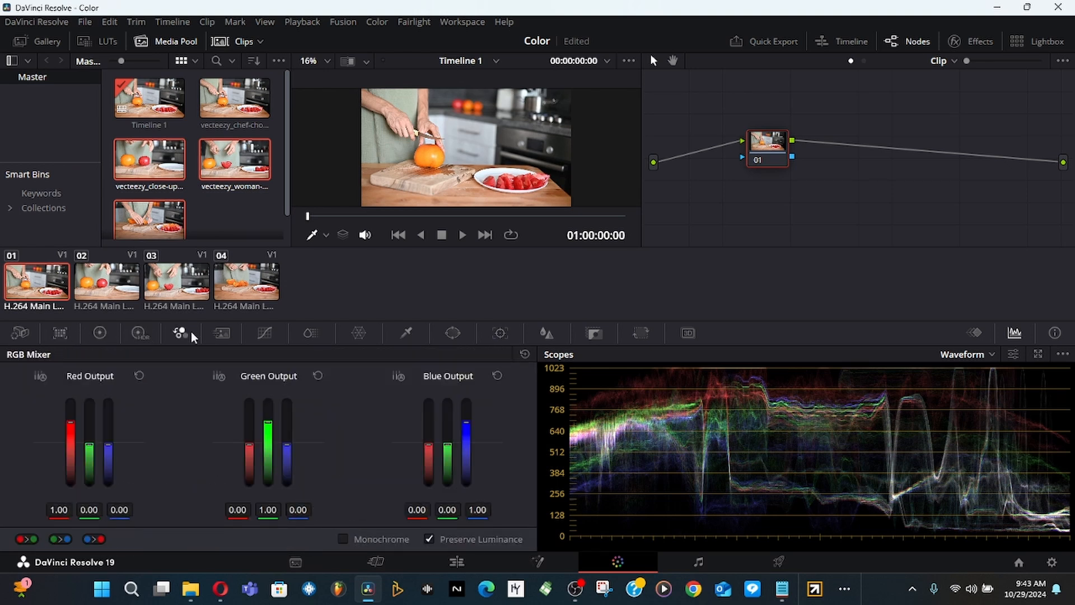
pyautogui.click(222, 333)
pyautogui.click(261, 338)
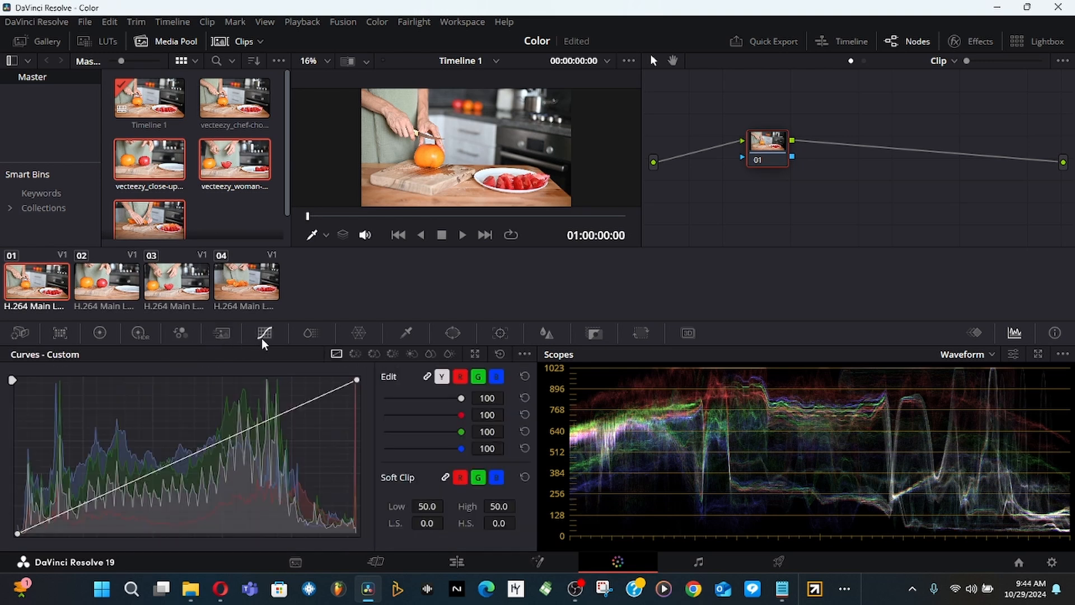
# Examine the ColorSlice, Color Warper, Qualifier, Tracker, Blur, Key and Sizing palettes, and return to the Primaries color wheels
pyautogui.click(301, 339)
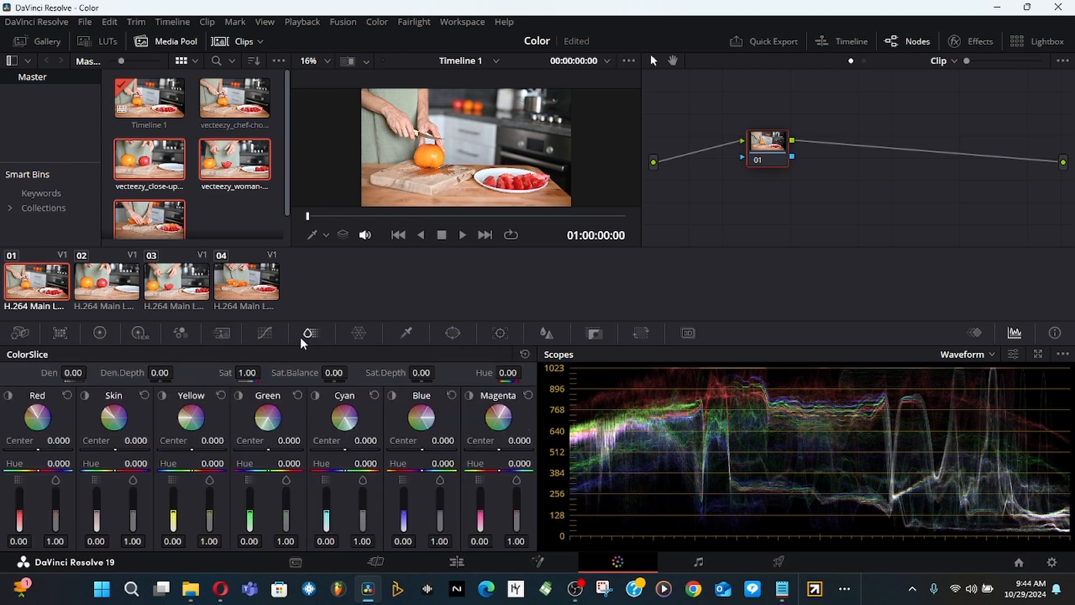
pyautogui.click(359, 339)
pyautogui.click(407, 333)
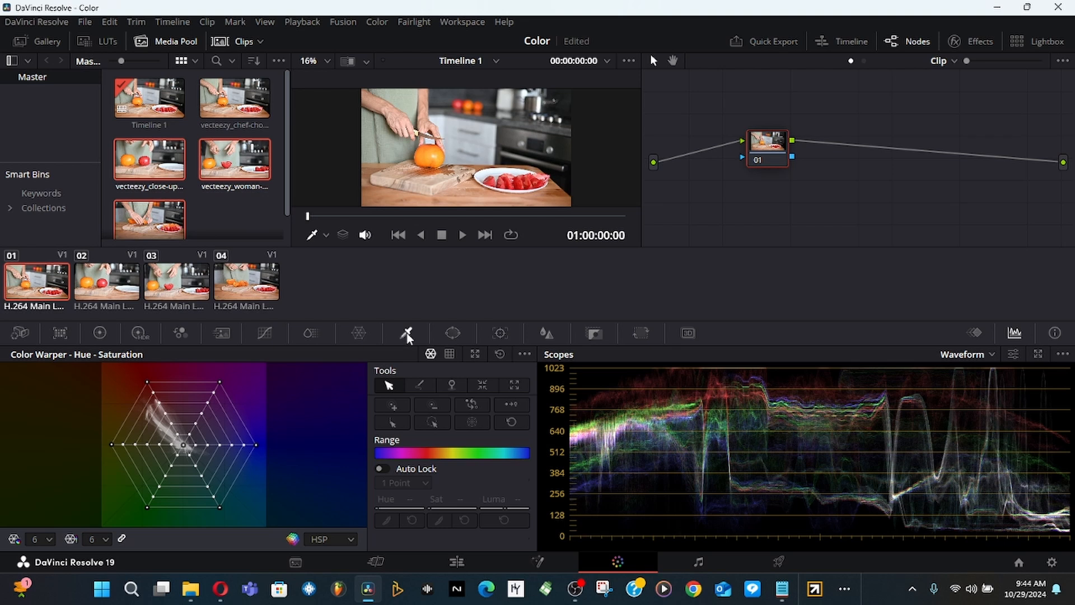
pyautogui.click(500, 334)
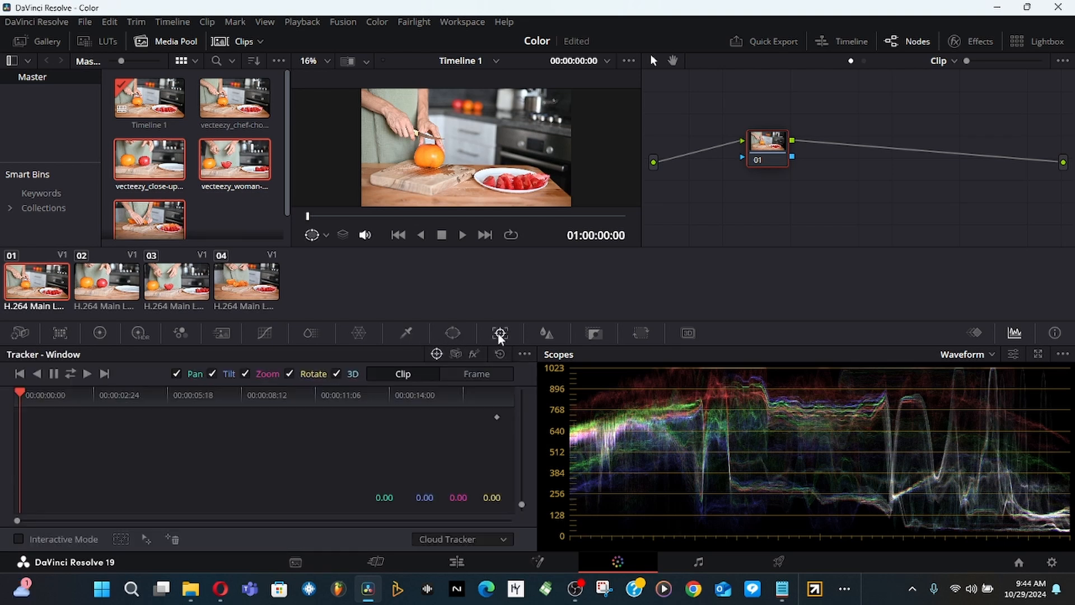
pyautogui.click(547, 333)
pyautogui.click(595, 335)
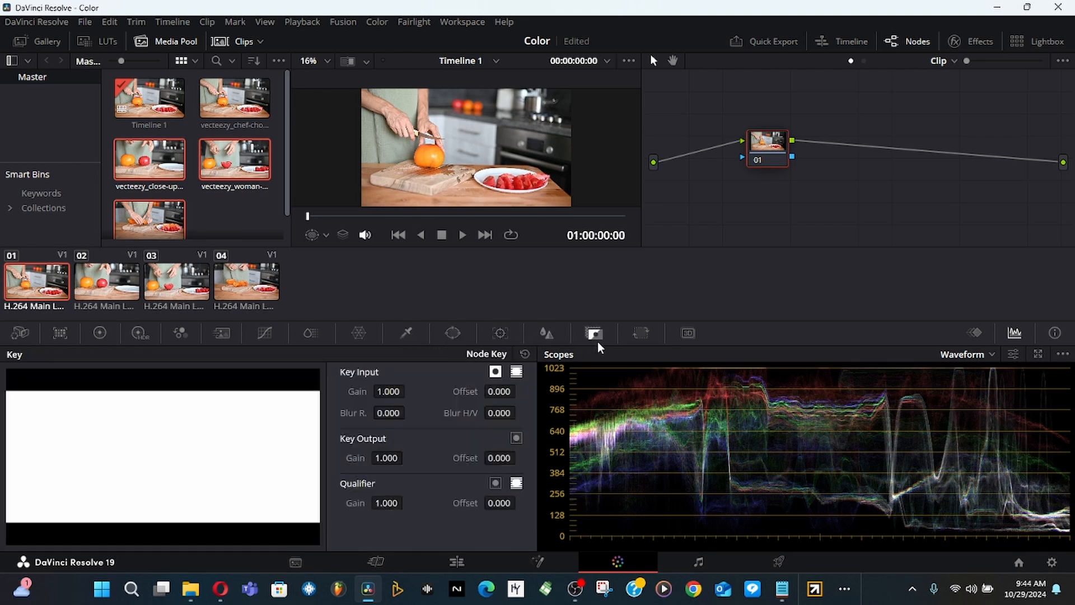
pyautogui.click(641, 334)
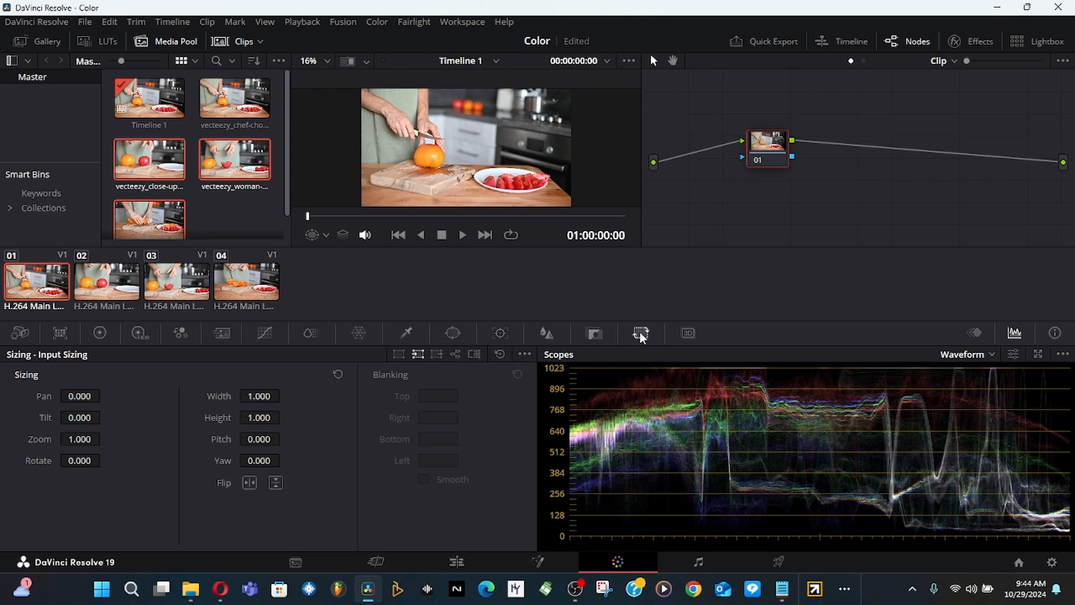
pyautogui.click(100, 333)
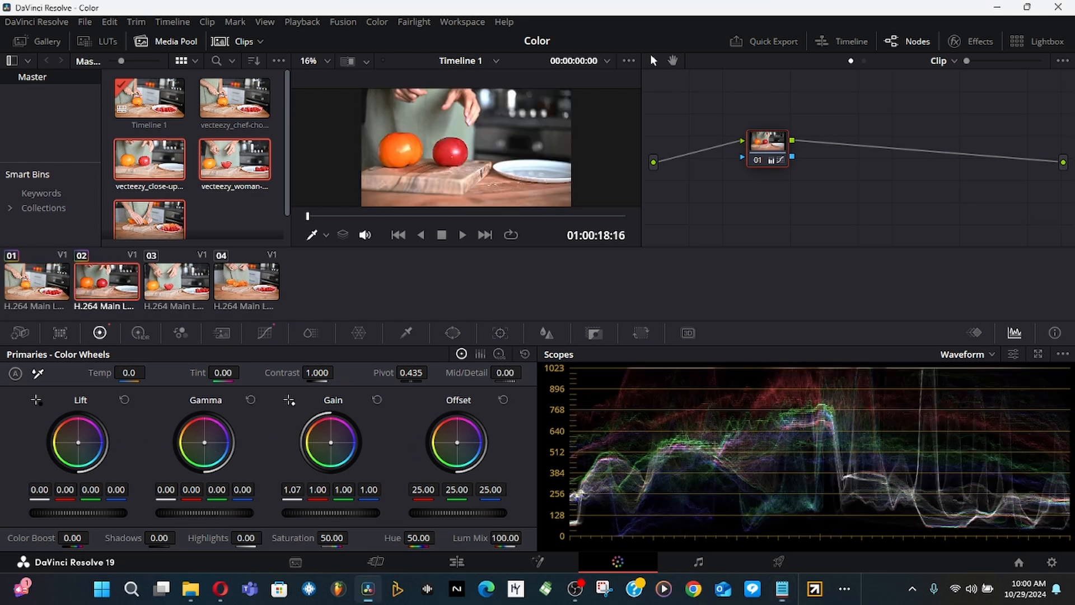
# Try small color shifts on the Lift, Gamma, Gain and Offset wheels, resetting each wheel after its shift
pyautogui.moveTo(78, 442); pyautogui.dragTo(76, 443)
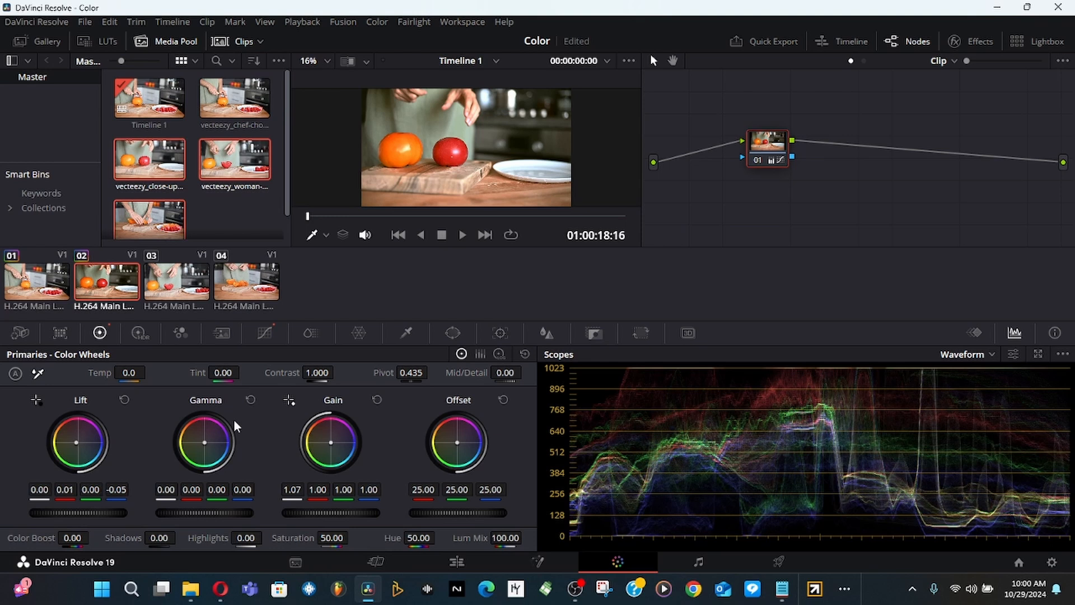
pyautogui.doubleClick(82, 451)
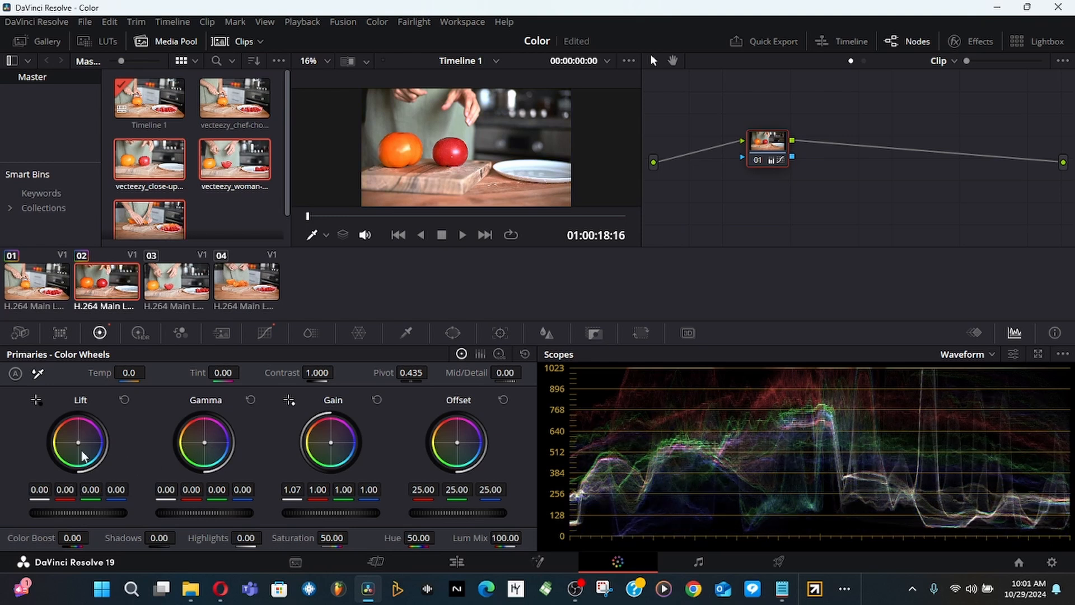
pyautogui.moveTo(203, 446); pyautogui.dragTo(208, 442)
pyautogui.doubleClick(206, 443)
pyautogui.moveTo(330, 444); pyautogui.dragTo(331, 443)
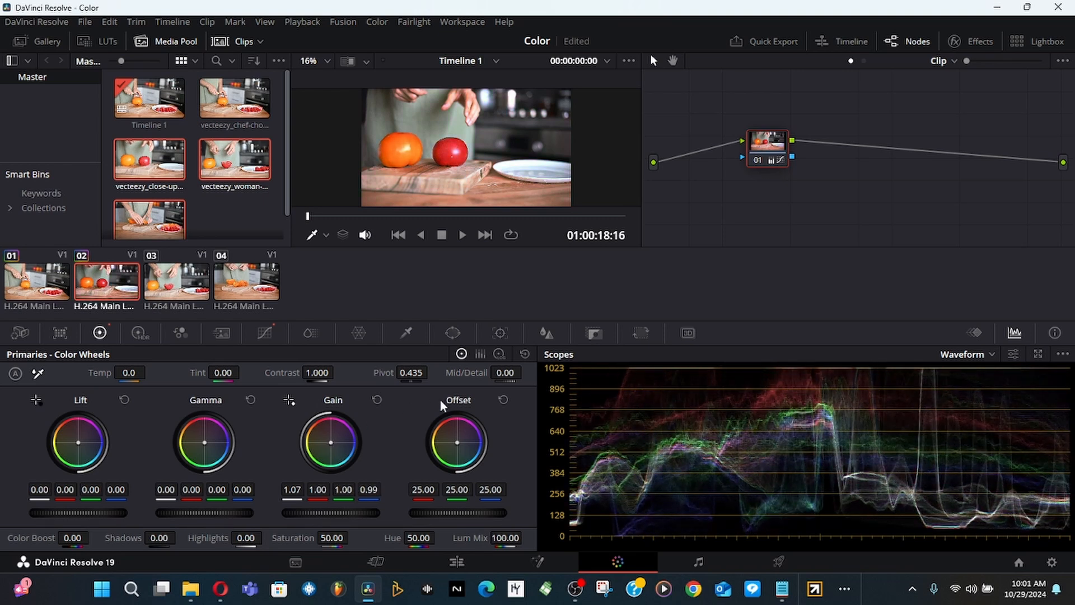
pyautogui.doubleClick(336, 444)
pyautogui.moveTo(464, 442); pyautogui.dragTo(457, 448)
pyautogui.doubleClick(457, 448)
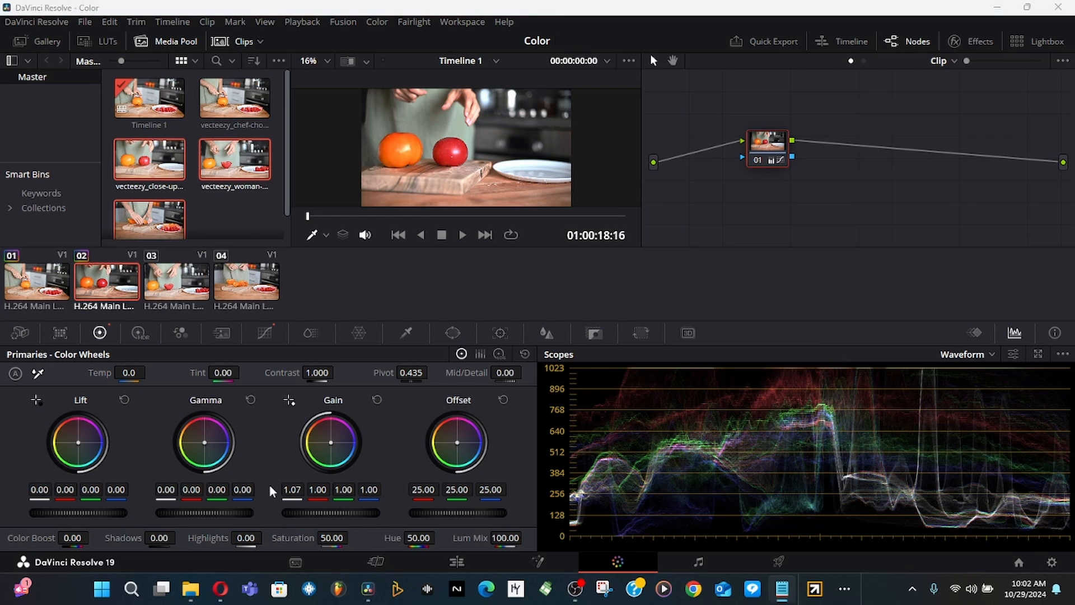
# Balance clip 02's red, green and blue: Gain 1.04, 0.99, 1.02; Lift -0.03, 0.01, -0.01; Offset 25.69, 24.38, 26.03
pyautogui.moveTo(335, 444); pyautogui.dragTo(332, 443)
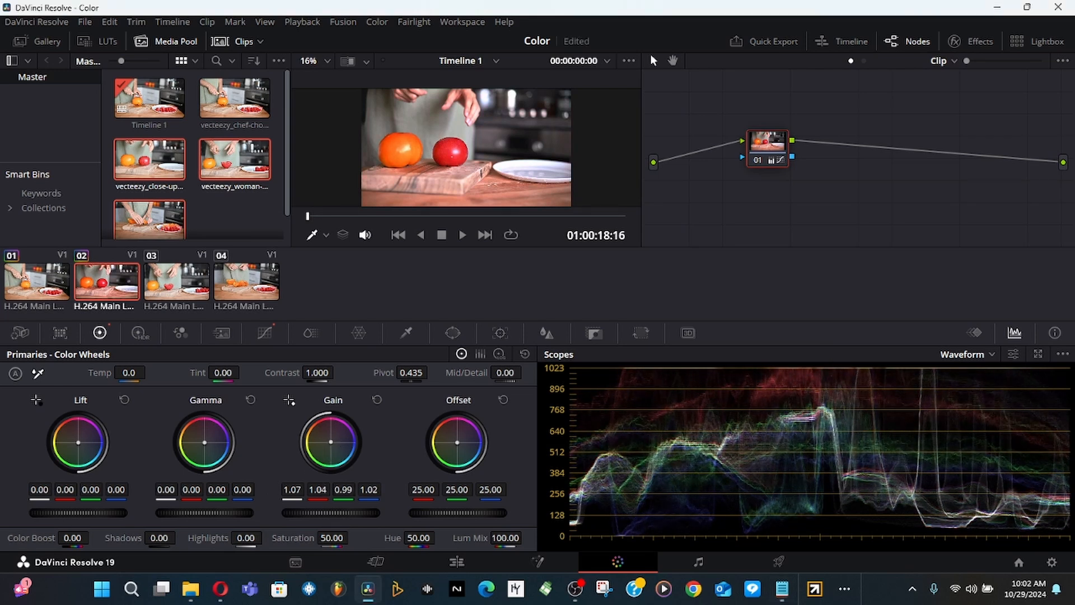
pyautogui.moveTo(79, 442); pyautogui.dragTo(77, 444)
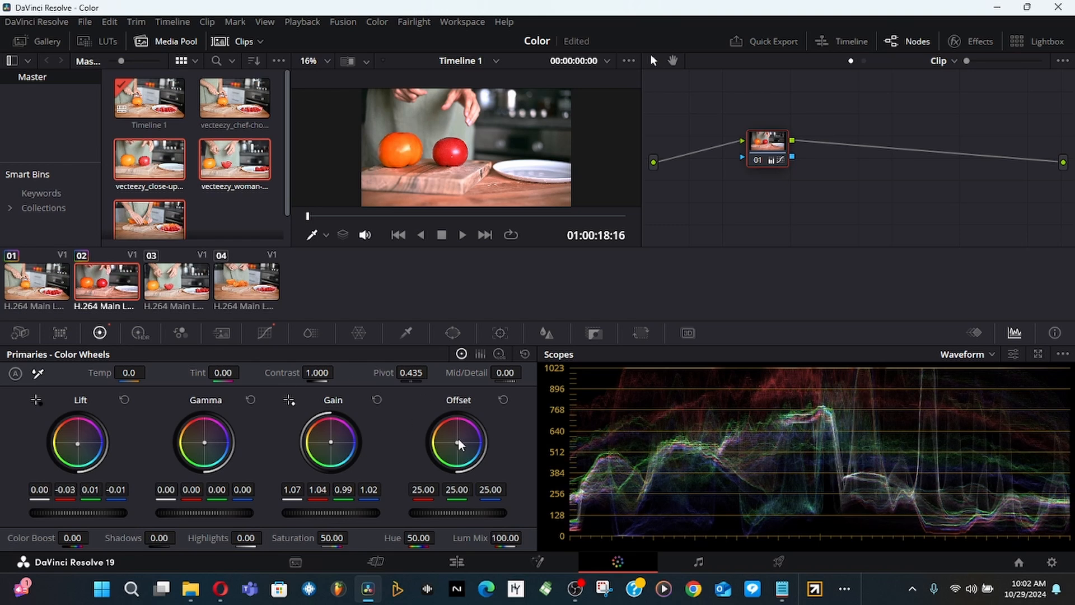
pyautogui.moveTo(457, 442); pyautogui.dragTo(463, 440)
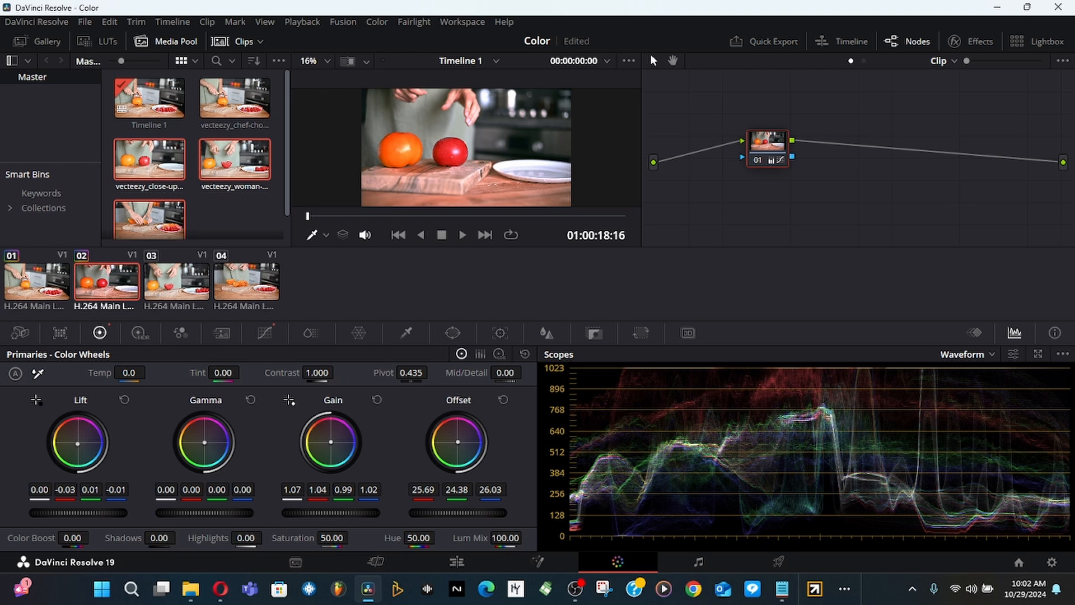
# Set clip 02's Saturation to 49, Shadows to -48.50 and Color Boost to 15, and adjust its Hue
pyautogui.click(325, 538)
pyautogui.moveTo(332, 537); pyautogui.dragTo(330, 537)
pyautogui.moveTo(159, 538); pyautogui.dragTo(117, 537)
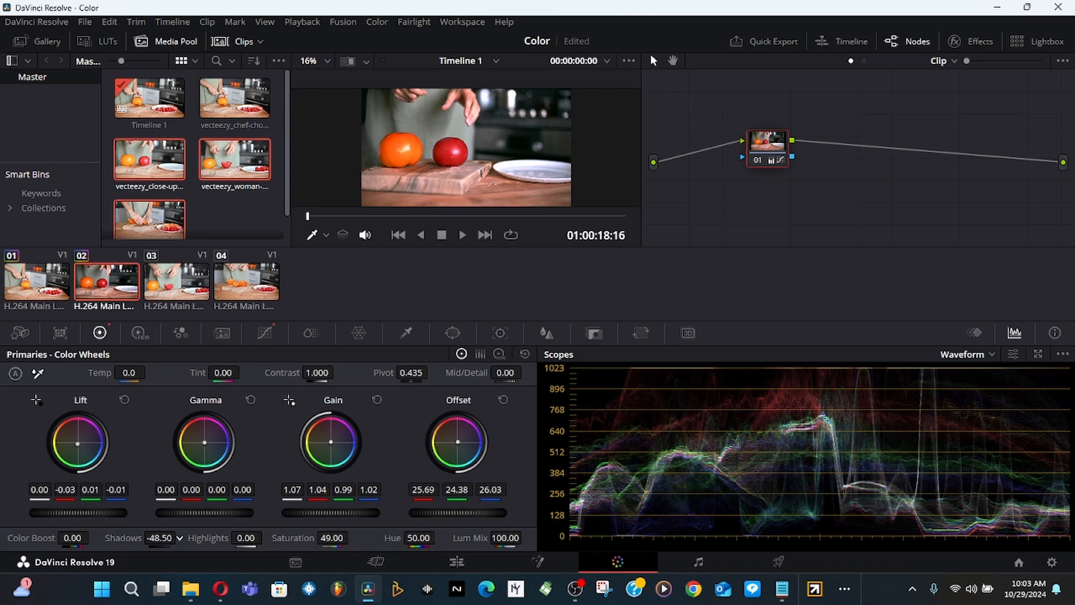
pyautogui.moveTo(73, 539); pyautogui.dragTo(93, 537)
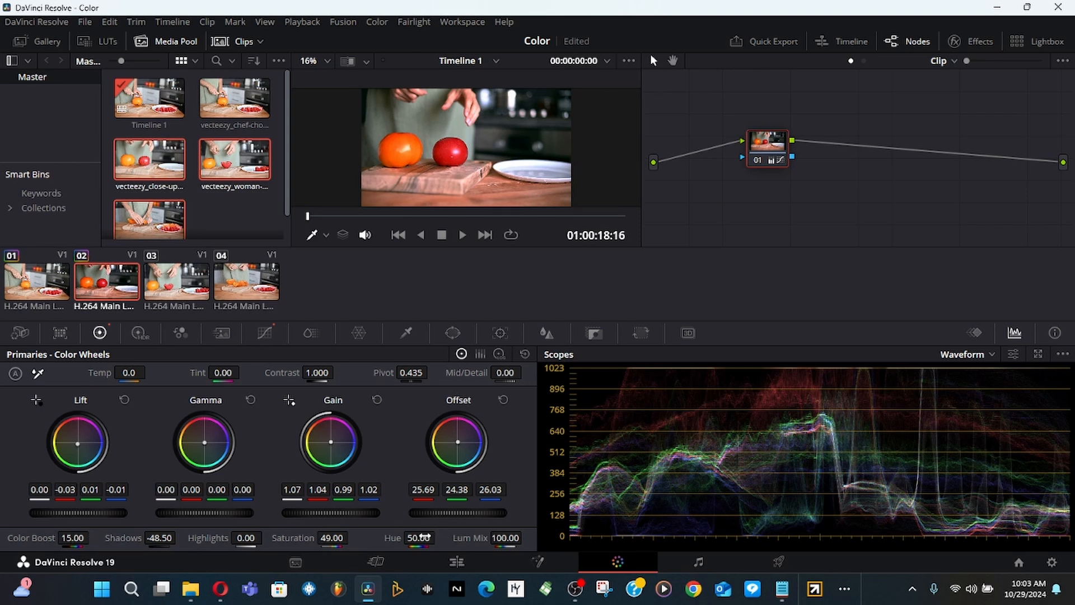
pyautogui.moveTo(424, 536); pyautogui.dragTo(439, 537)
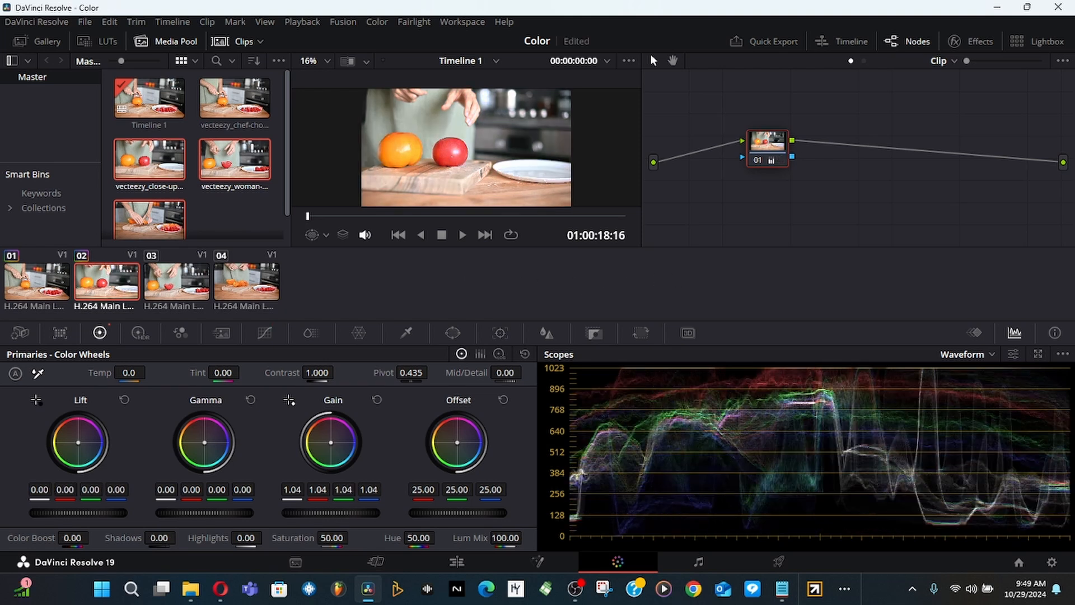
# Set clip 02's luminance Gain to 1.07 and pull the custom curve down in the upper midtones to darken the image
pyautogui.moveTo(331, 512)
pyautogui.mouseDown()
pyautogui.moveTo(297, 512)
pyautogui.moveTo(335, 513)
pyautogui.mouseUp()
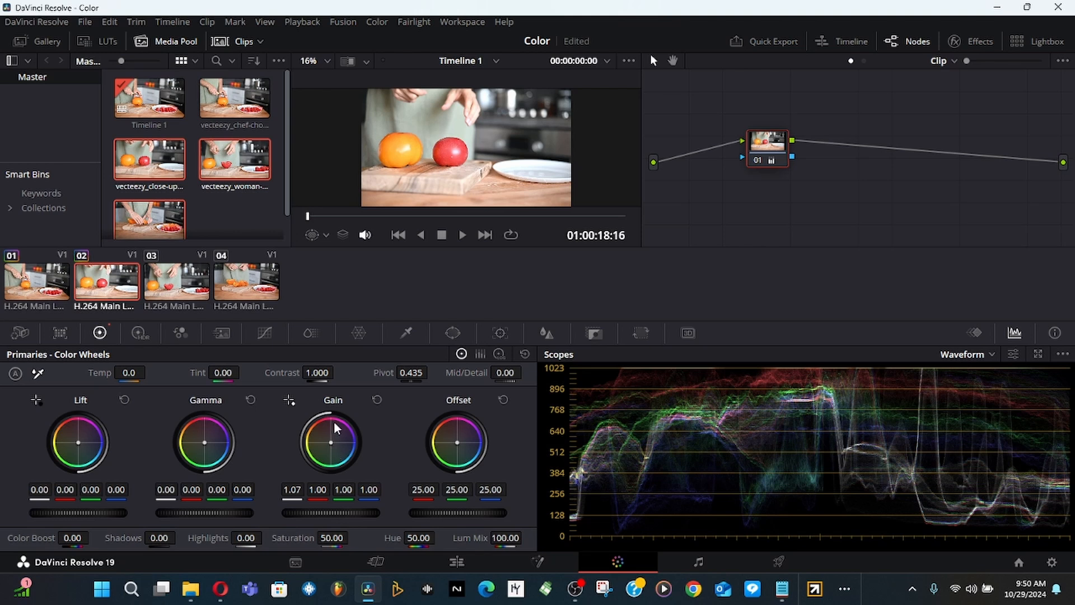
pyautogui.click(263, 339)
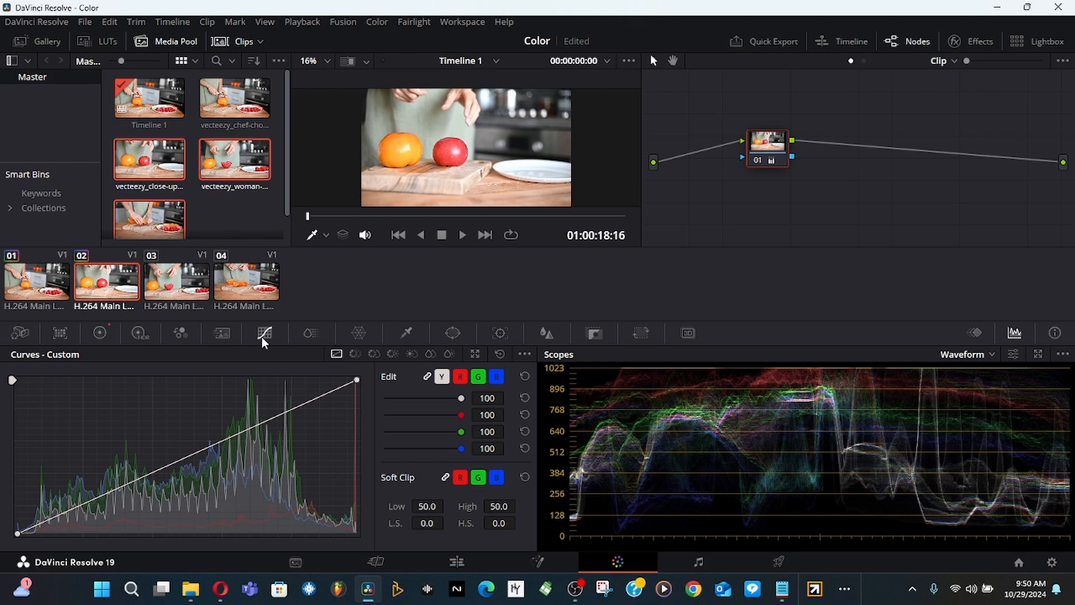
pyautogui.moveTo(242, 432); pyautogui.dragTo(241, 461)
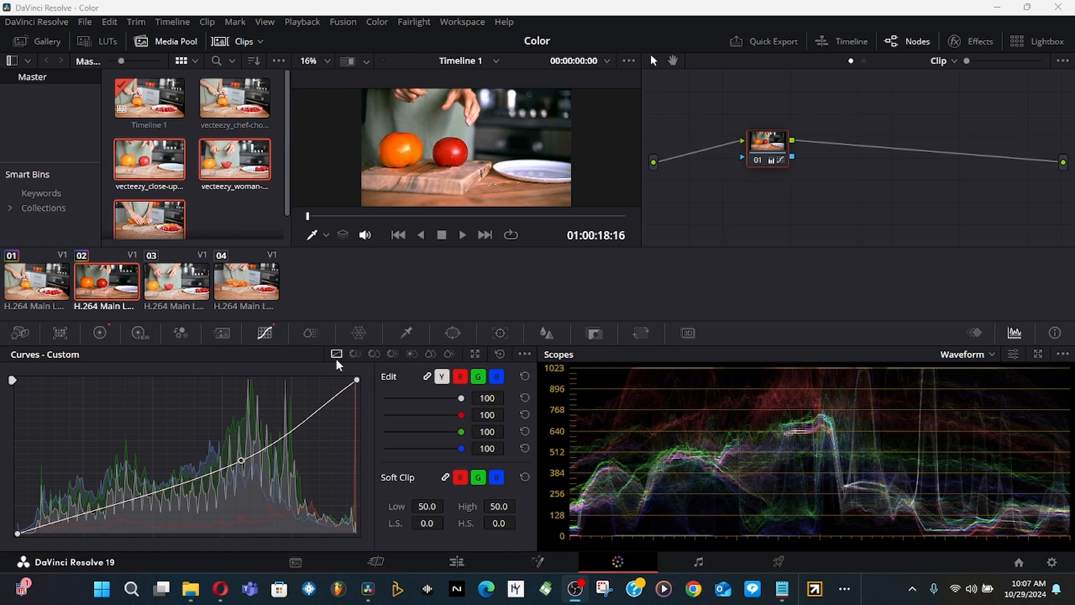
# Sample the orange fruit for the Hue Vs Hue curve and rotate its hue to -149.60, turning it green
pyautogui.click(352, 358)
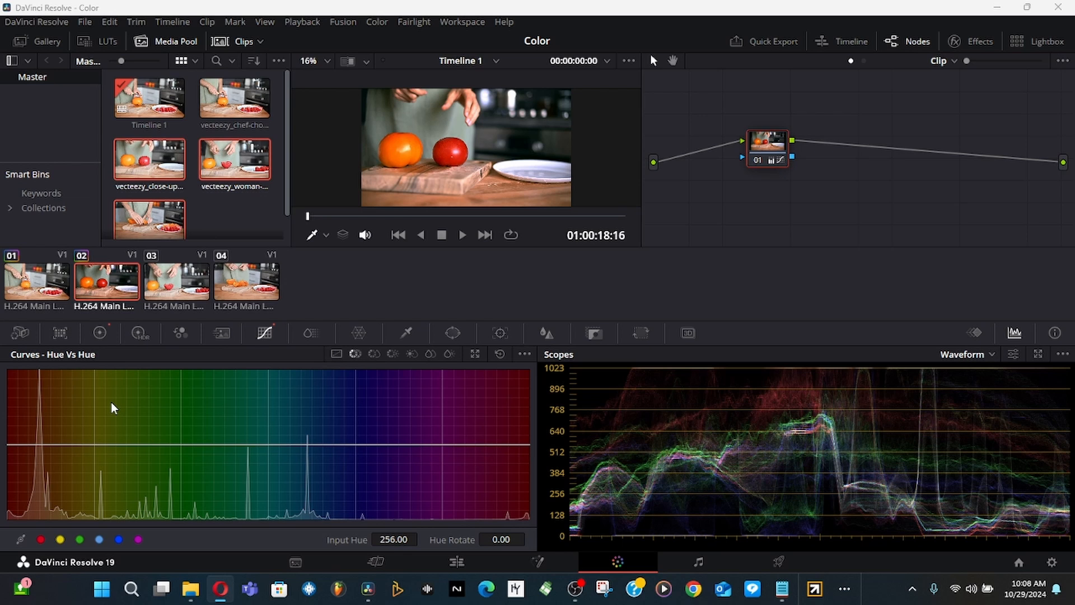
pyautogui.click(312, 238)
pyautogui.click(312, 237)
pyautogui.click(404, 145)
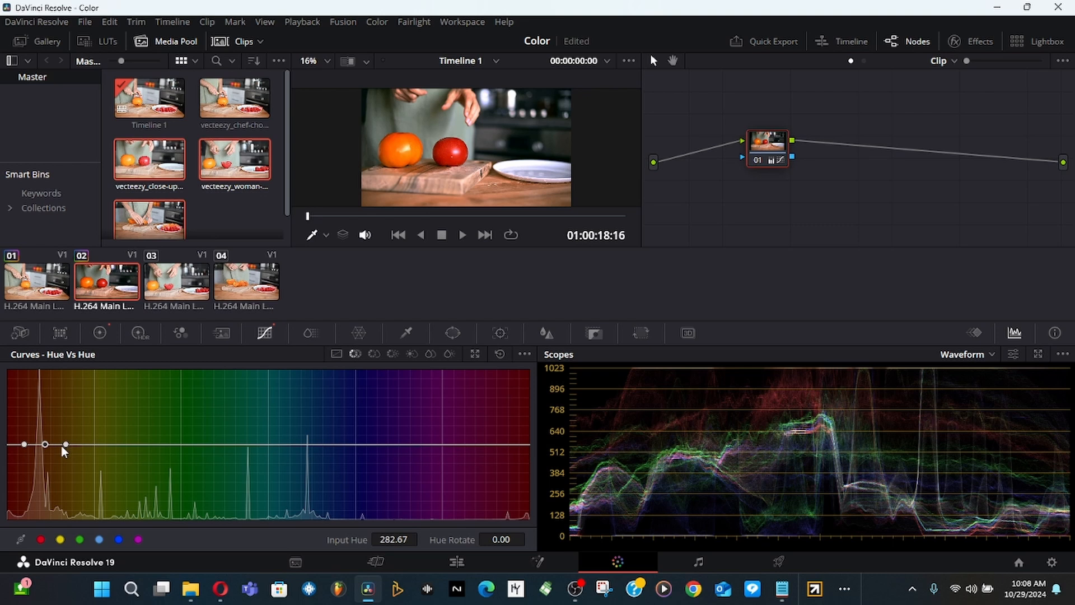
pyautogui.moveTo(65, 445)
pyautogui.mouseDown()
pyautogui.moveTo(63, 436)
pyautogui.moveTo(60, 456)
pyautogui.moveTo(41, 462)
pyautogui.moveTo(22, 431)
pyautogui.moveTo(18, 467)
pyautogui.moveTo(18, 448)
pyautogui.moveTo(66, 405)
pyautogui.moveTo(65, 446)
pyautogui.mouseUp()
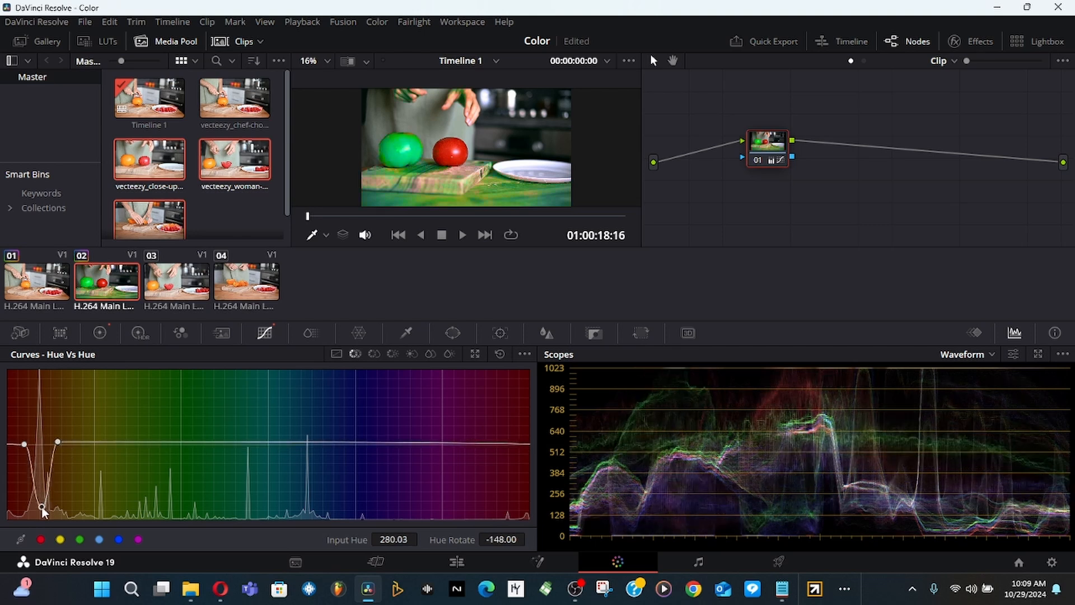
pyautogui.moveTo(41, 506); pyautogui.dragTo(42, 507)
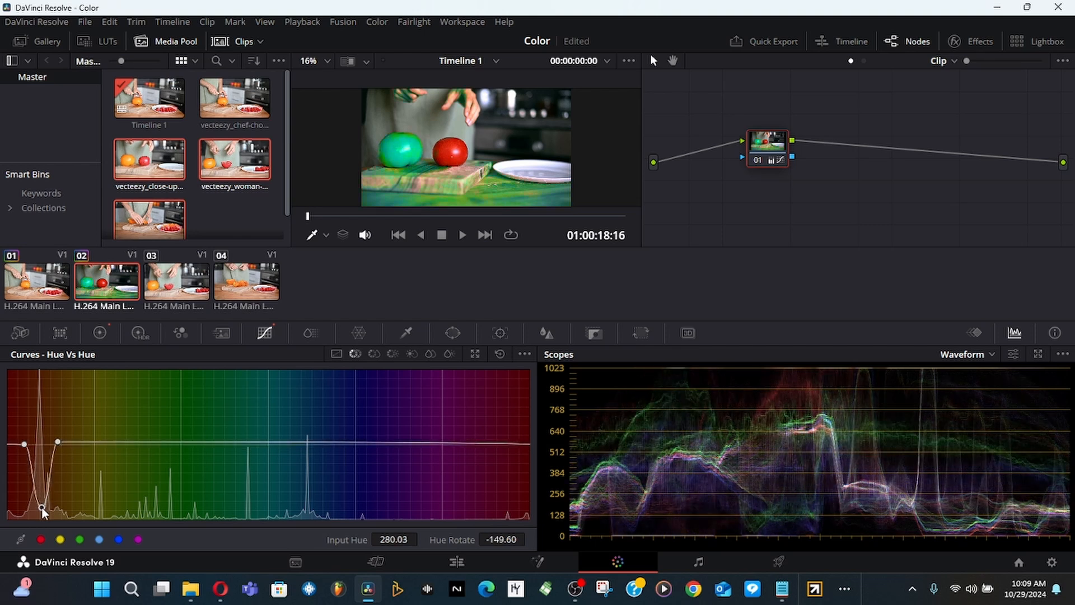
# Return the orange's Hue Vs Hue curve point to the baseline and set the yellow-side point to input hue 292.51, rotation -15.20
pyautogui.click(24, 444)
pyautogui.moveTo(42, 506); pyautogui.dragTo(60, 450)
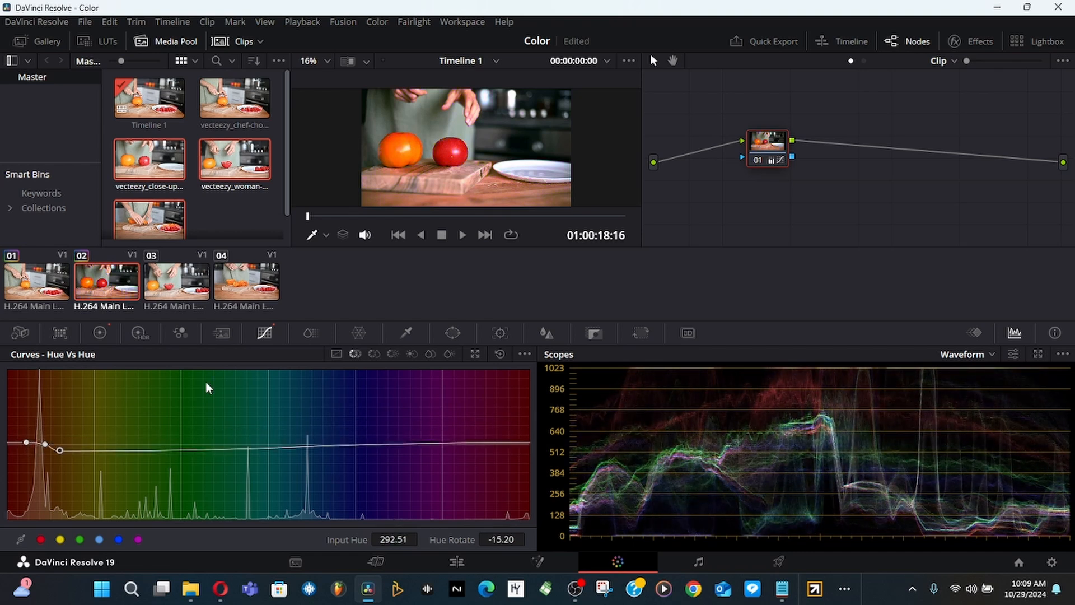
# Add a circle window to clip 02's grade and enlarge it around the red tomato
pyautogui.click(452, 334)
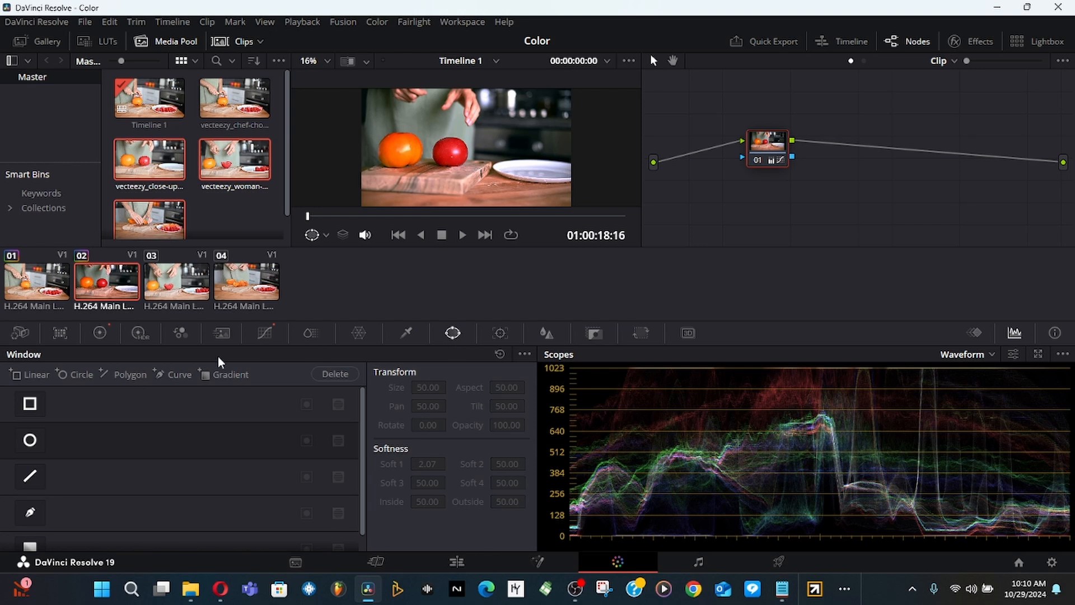
pyautogui.click(30, 440)
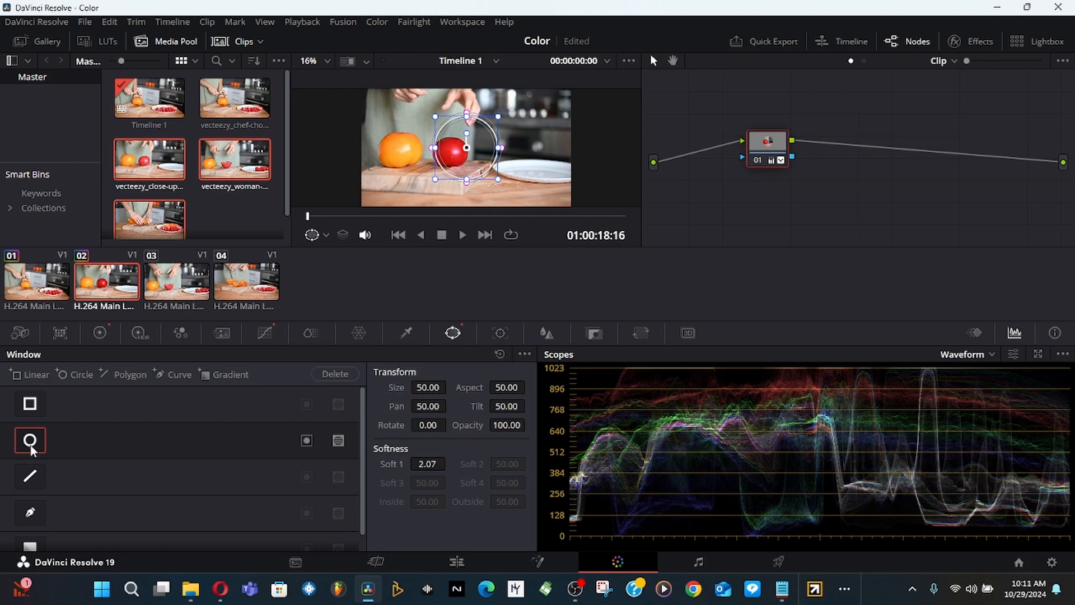
pyautogui.moveTo(436, 180)
pyautogui.mouseDown()
pyautogui.moveTo(430, 196)
pyautogui.moveTo(420, 191)
pyautogui.mouseUp()
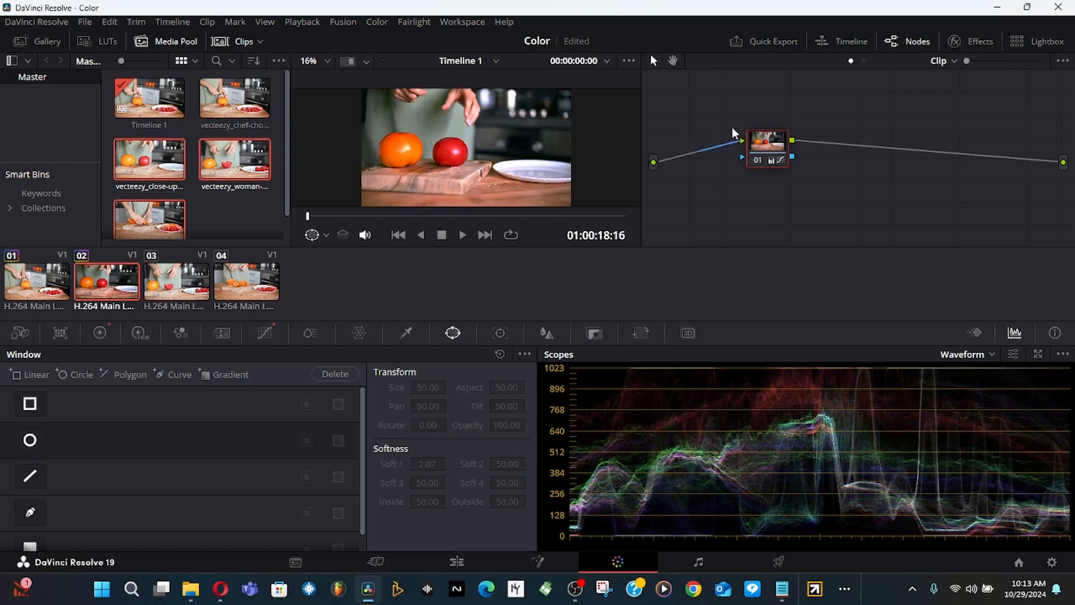
# Add a serial node after node 01 in clip 02's node graph
pyautogui.rightClick(768, 168)
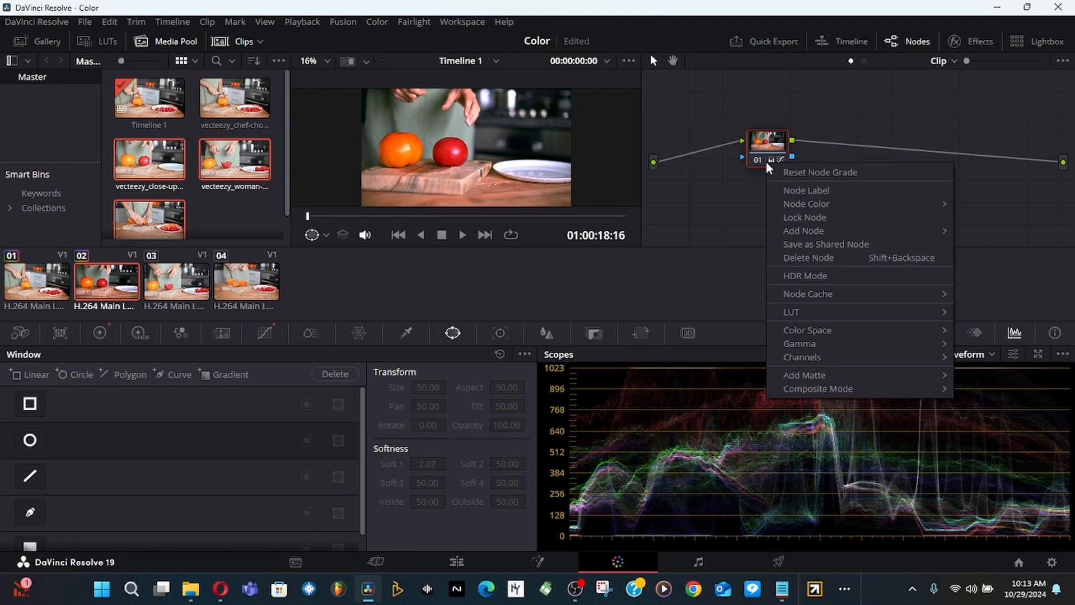
pyautogui.moveTo(857, 233)
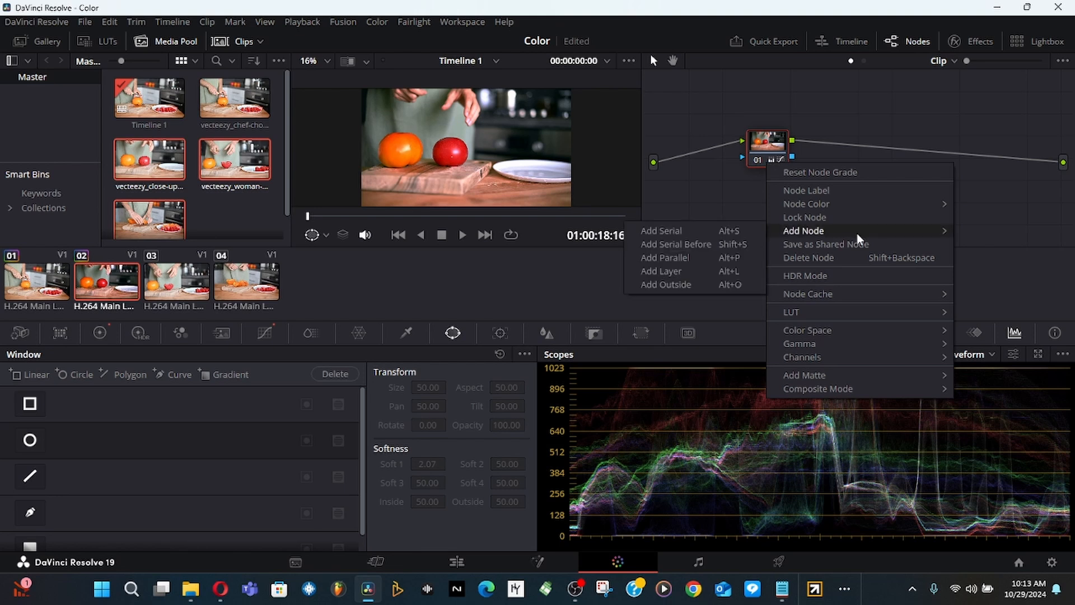
pyautogui.click(731, 231)
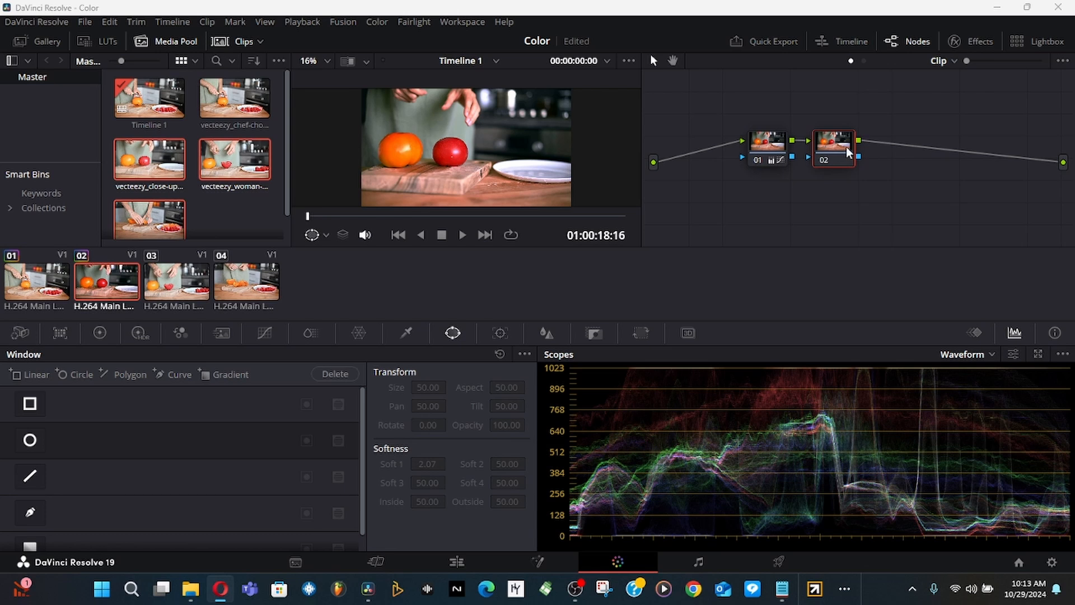
pyautogui.click(899, 160)
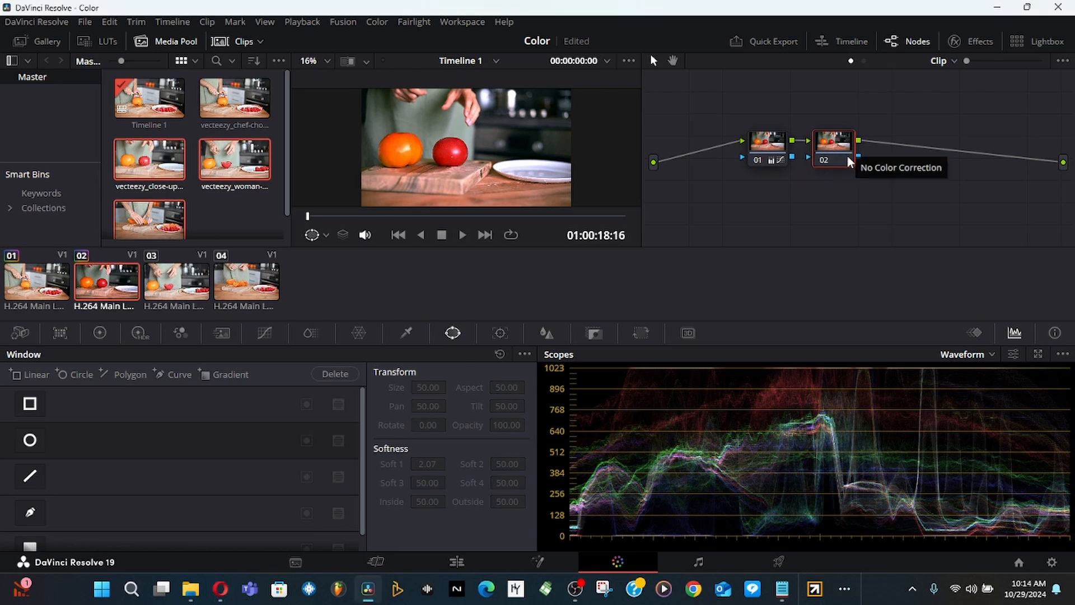
# On node 02, shape the custom curve into an S with raised highlights and lowered shadows, and set Saturation to 50.60
pyautogui.click(264, 333)
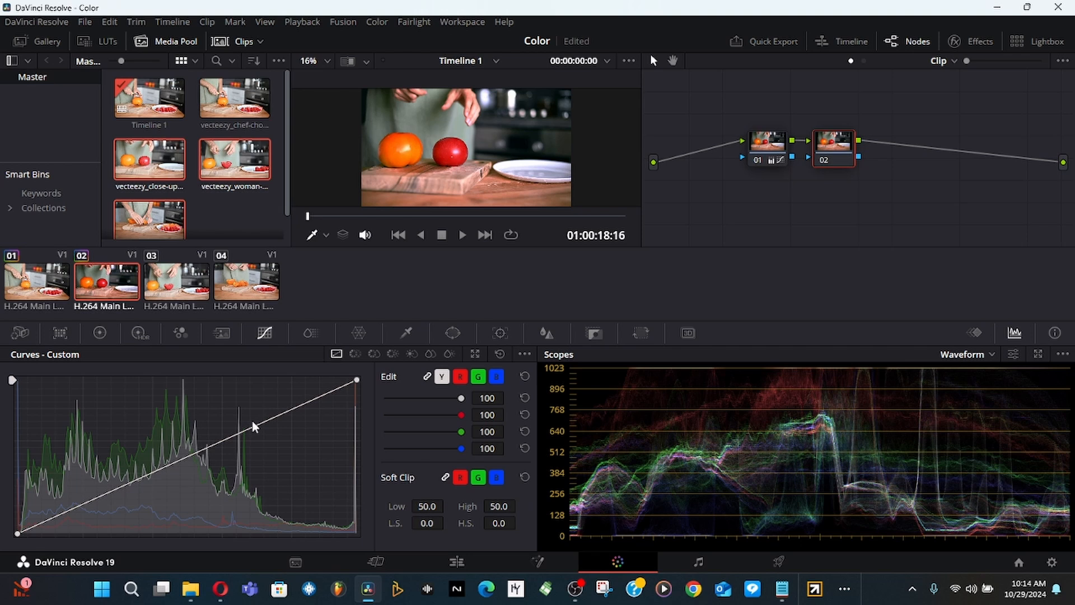
pyautogui.moveTo(252, 428); pyautogui.dragTo(245, 414)
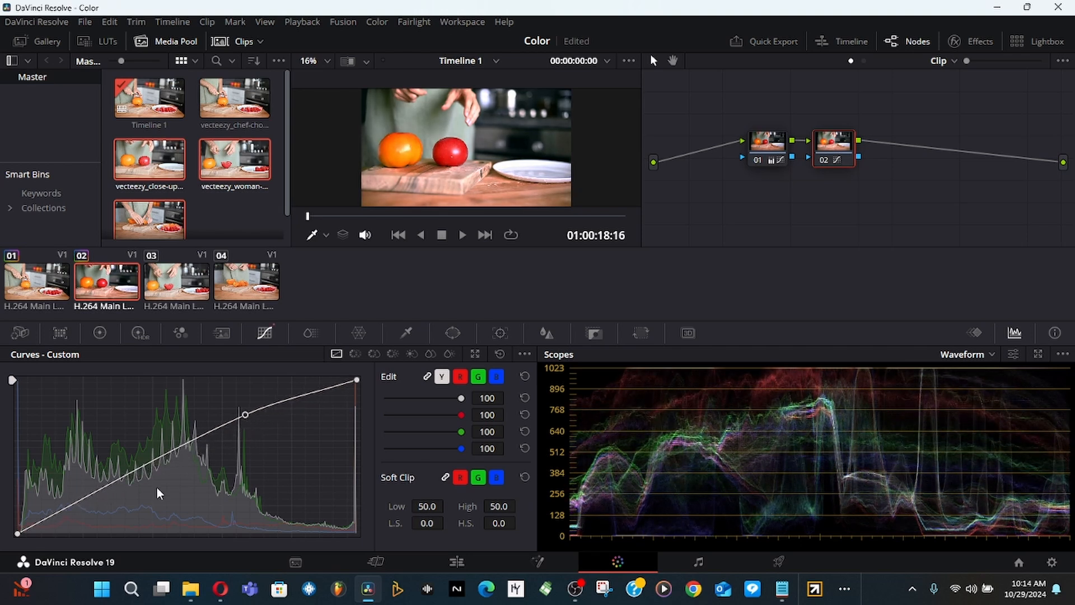
pyautogui.moveTo(76, 499); pyautogui.dragTo(77, 513)
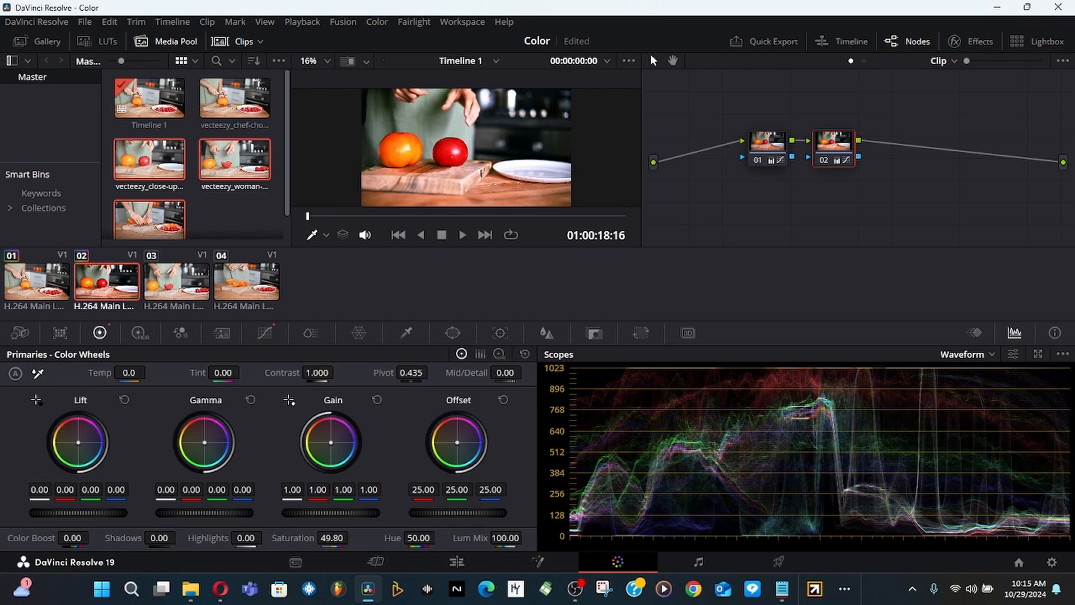
pyautogui.moveTo(334, 538); pyautogui.dragTo(355, 537)
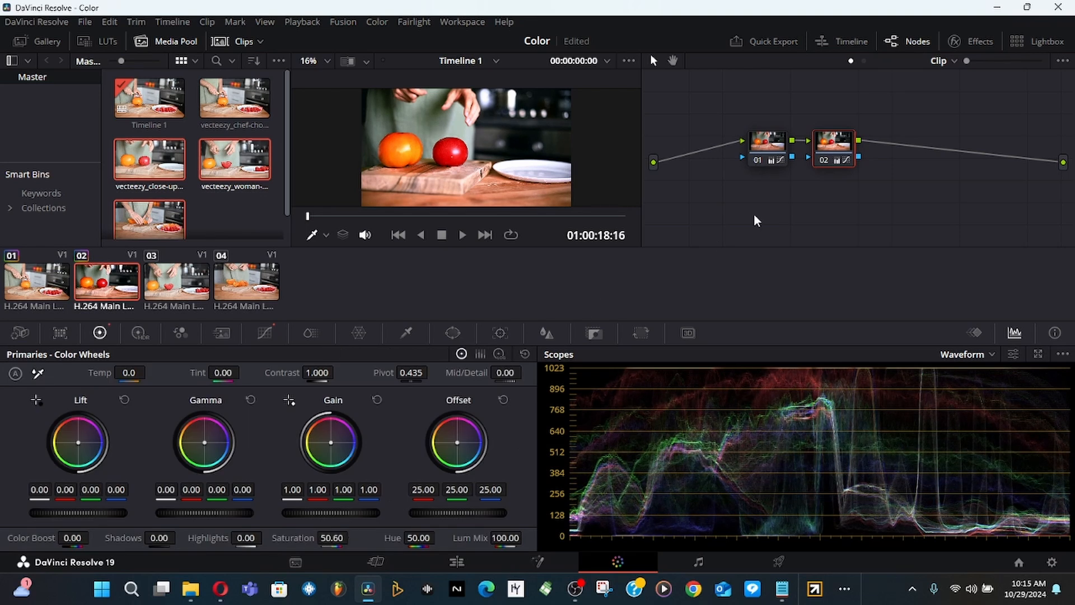
# Toggle node 02 off and on repeatedly to compare the image with and without its correction, leaving the node enabled
pyautogui.click(824, 160)
pyautogui.click(824, 161)
pyautogui.click(824, 161)
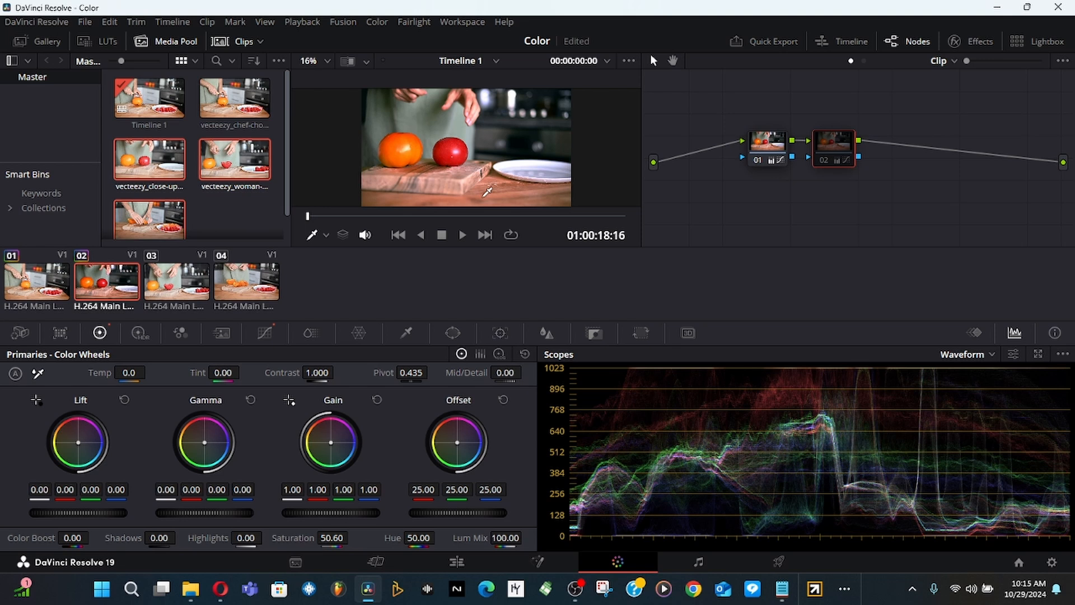
pyautogui.click(823, 161)
pyautogui.click(823, 160)
pyautogui.click(824, 160)
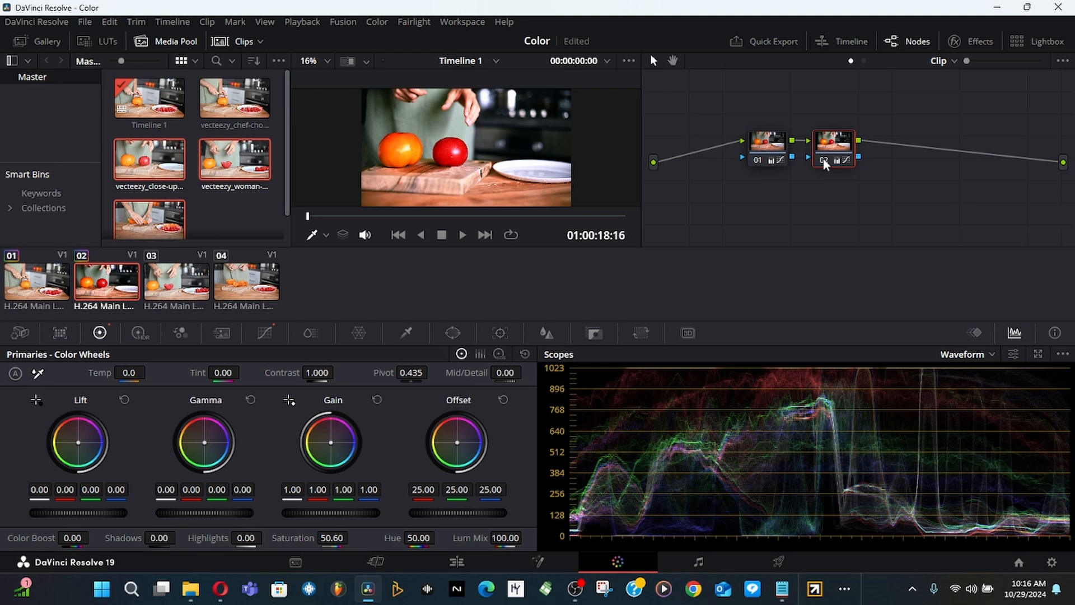
pyautogui.click(823, 160)
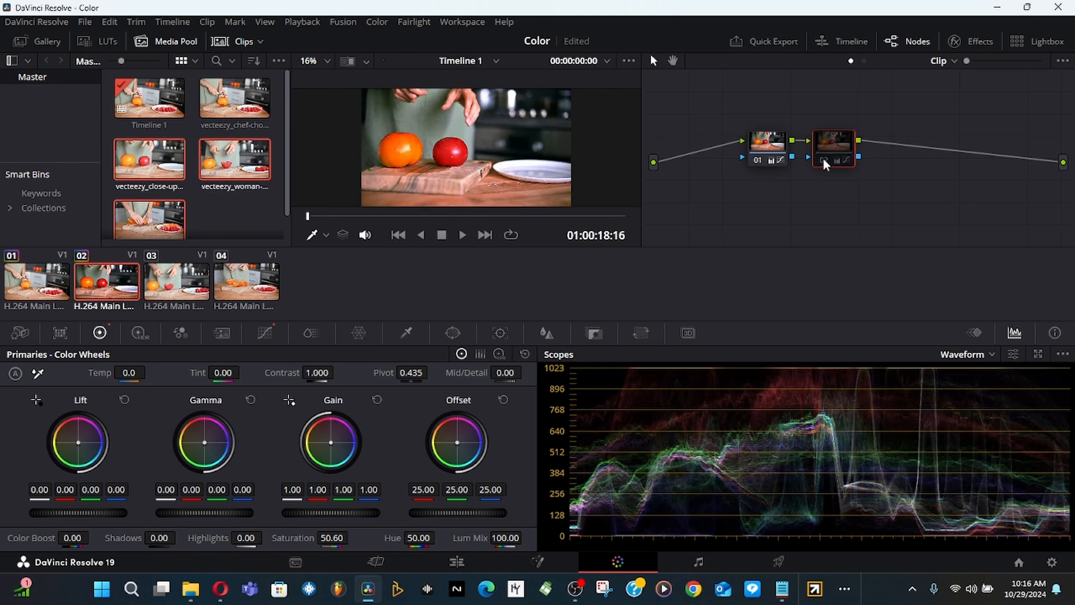
pyautogui.click(823, 161)
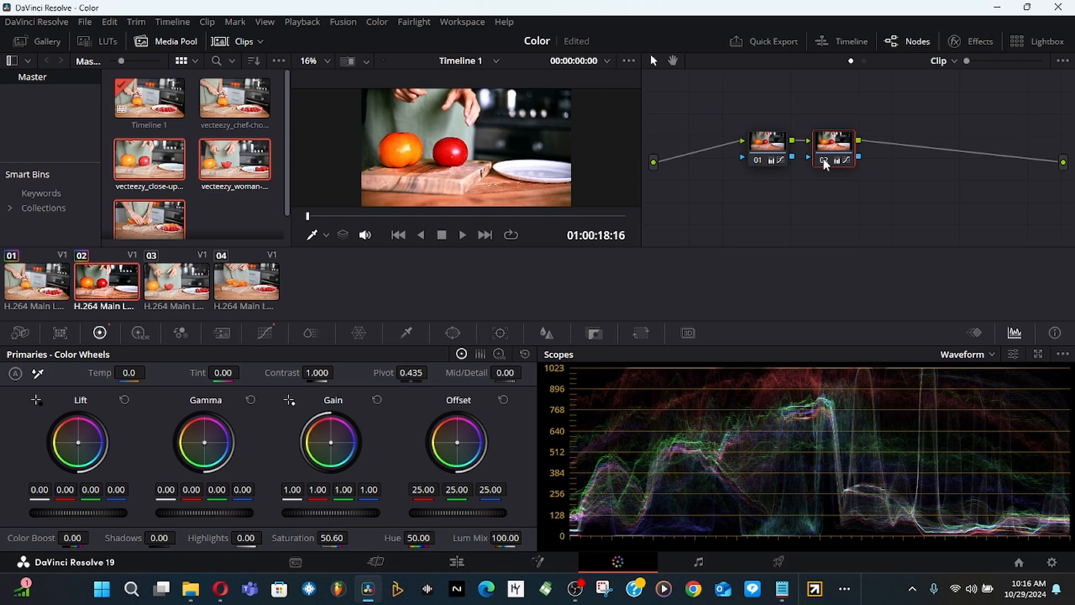
pyautogui.hotkey('alt', 'Tab')
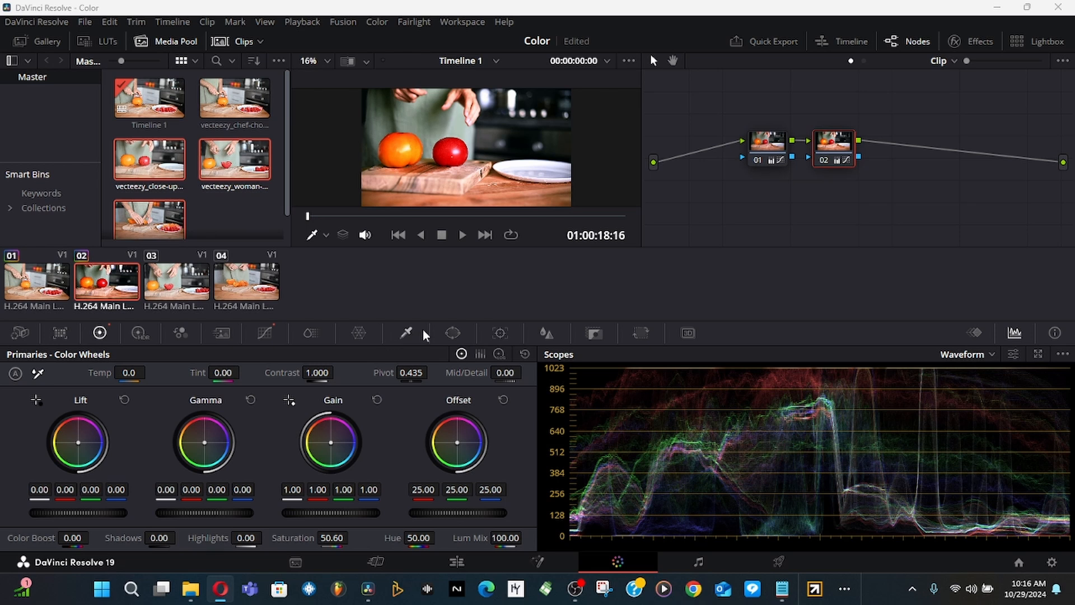
pyautogui.click(453, 332)
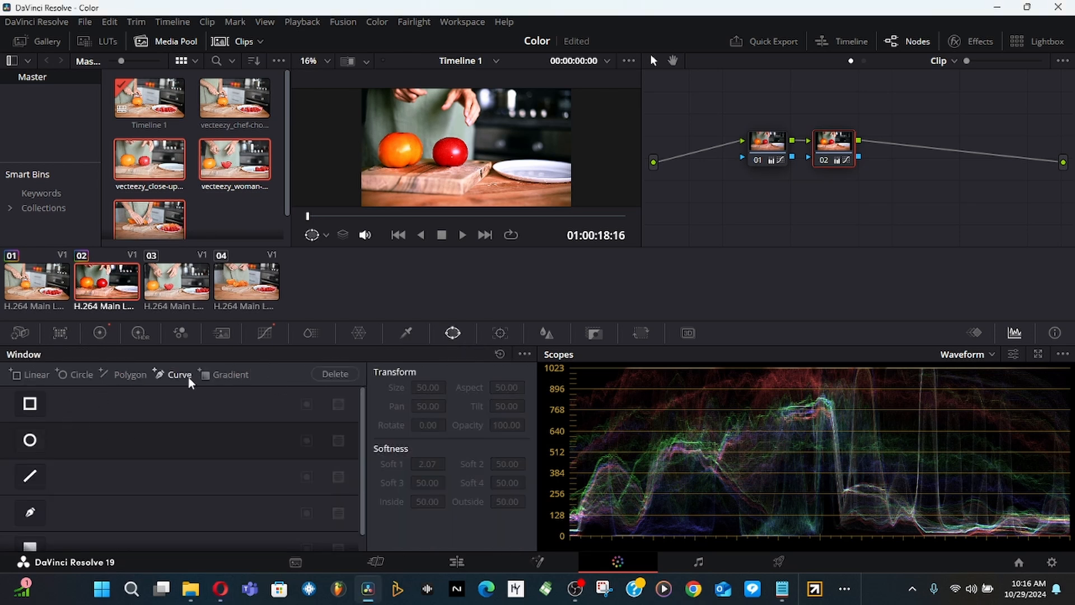
pyautogui.click(99, 334)
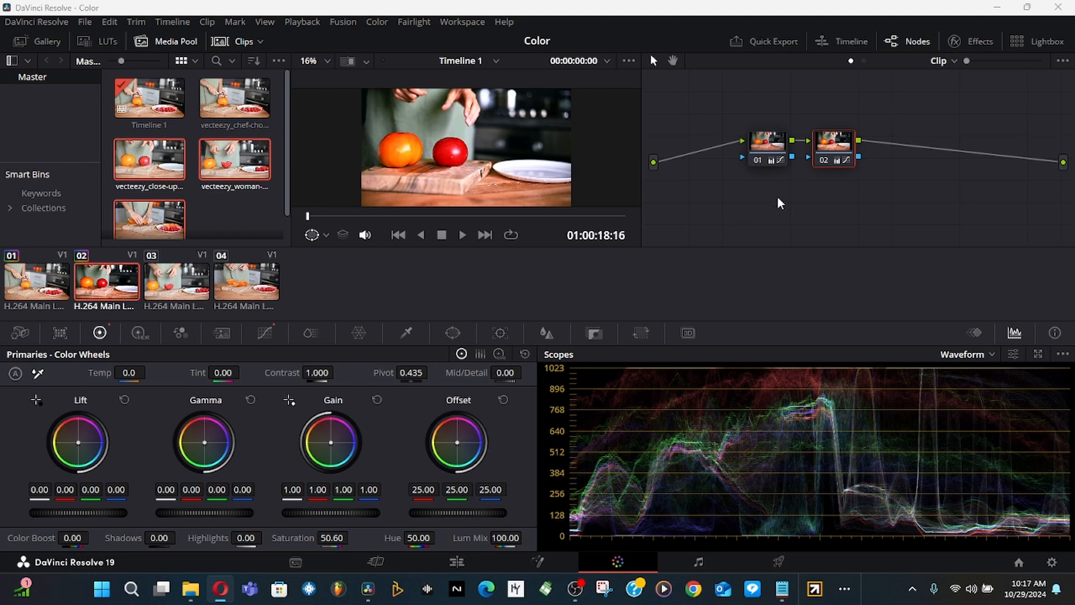
pyautogui.click(444, 395)
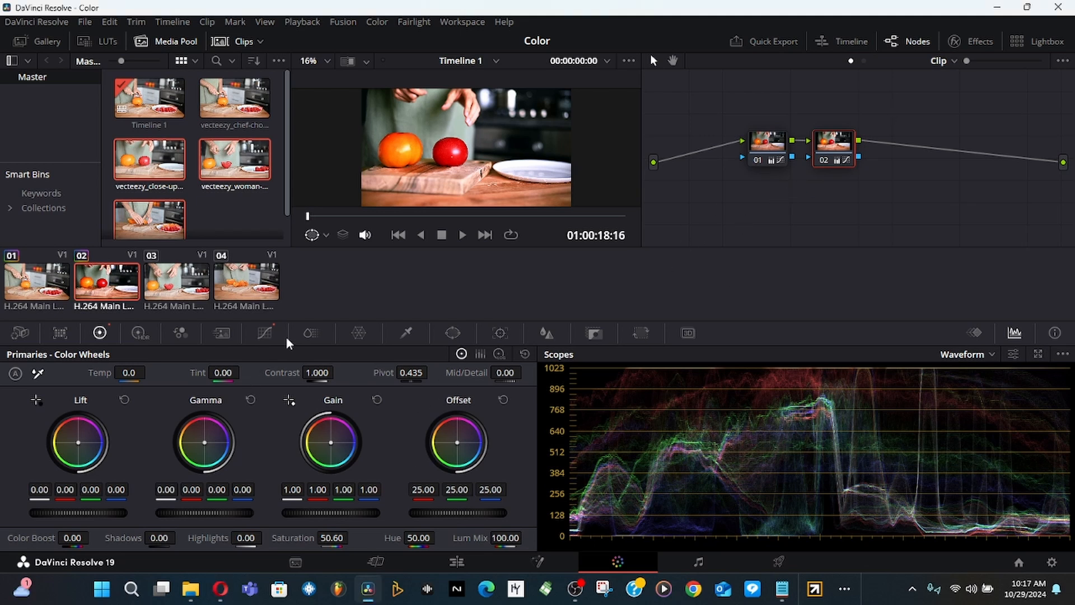
pyautogui.click(265, 333)
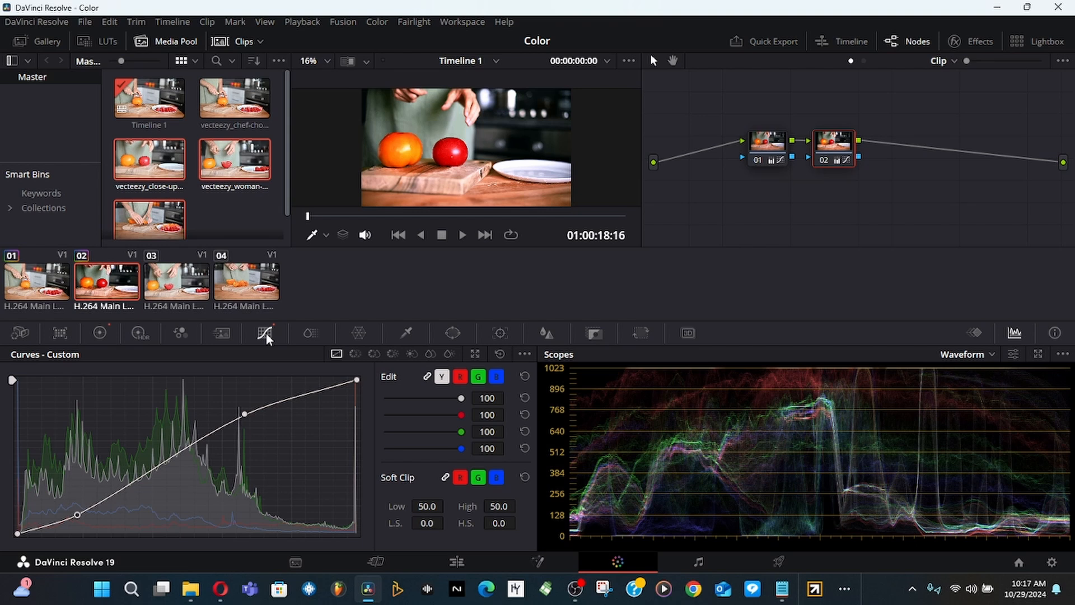
pyautogui.click(359, 356)
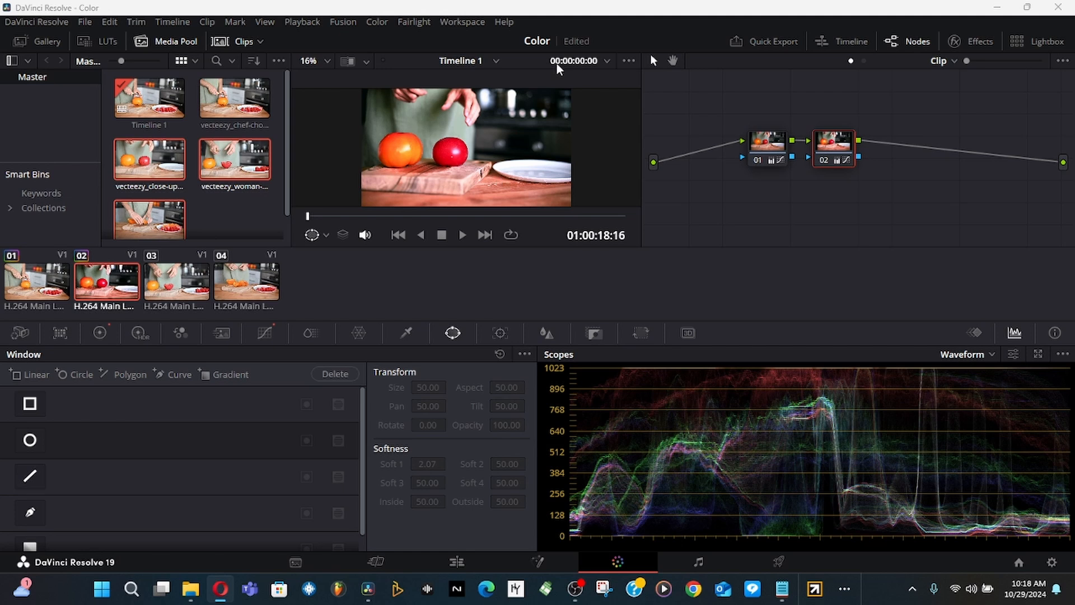
# Limit node 02 with a circle window centred on the orange fruit, at Pan 42.47 and Tilt 50.08
pyautogui.click(376, 127)
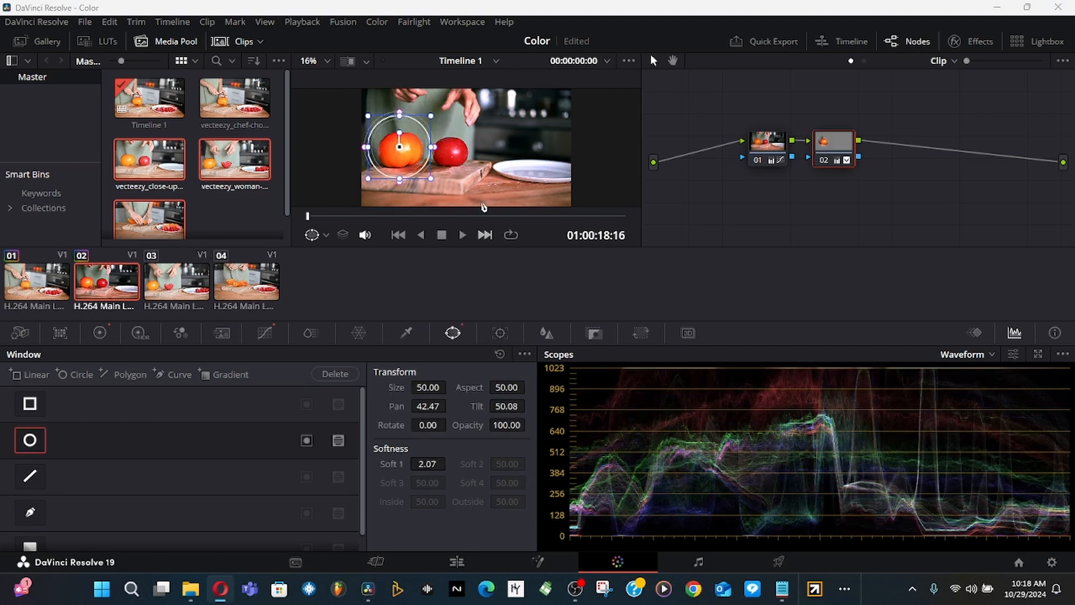
pyautogui.click(408, 168)
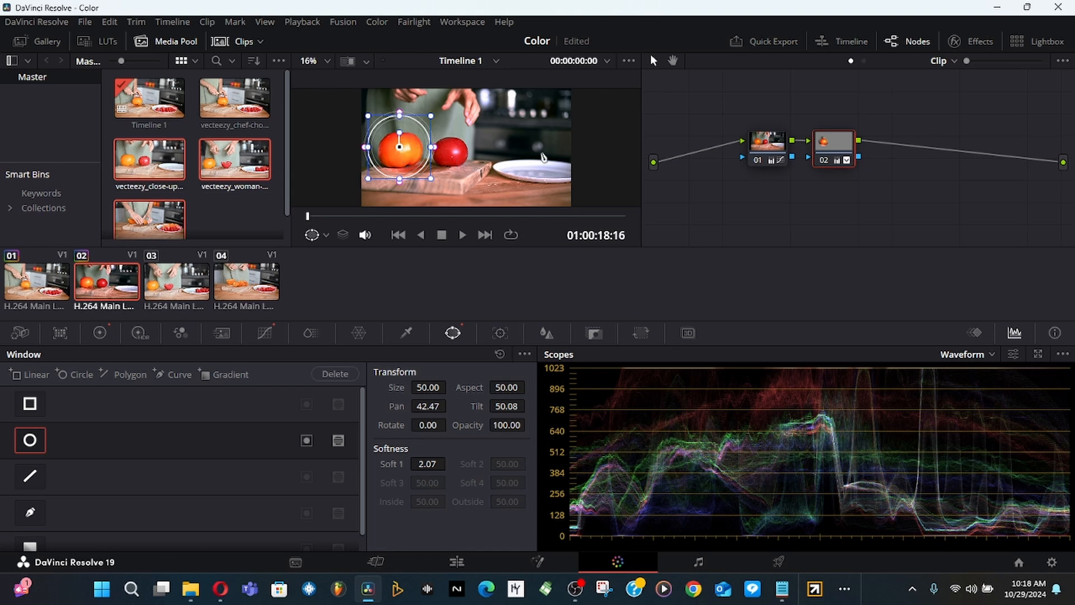
pyautogui.hotkey('alt', 'Tab')
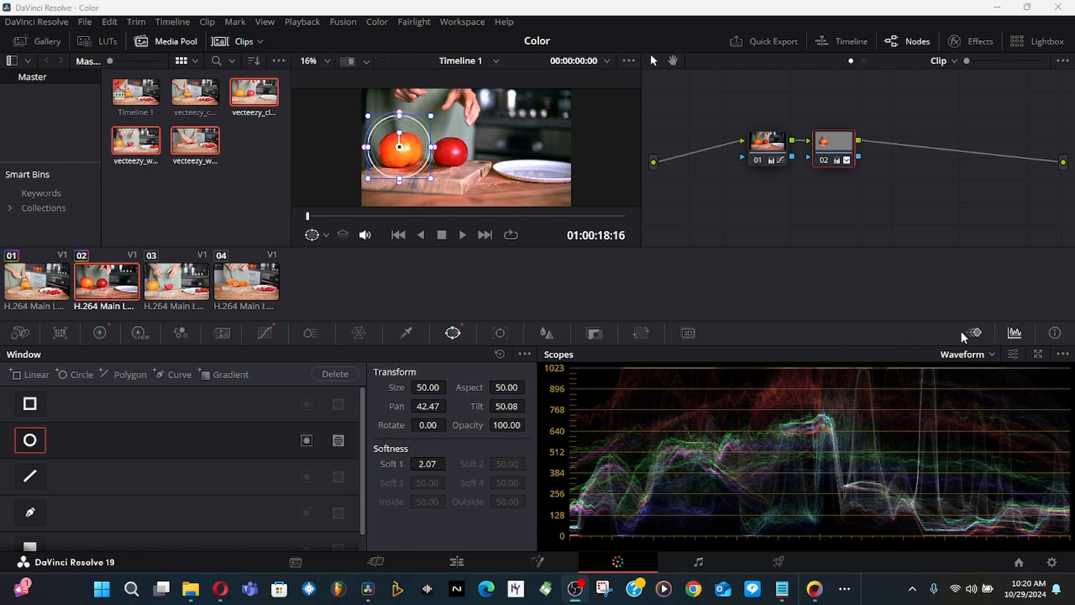
# Examine clip 02's keyframes for both correctors and sizing, advance the playhead two frames, and compare with the waveform scope
pyautogui.click(978, 333)
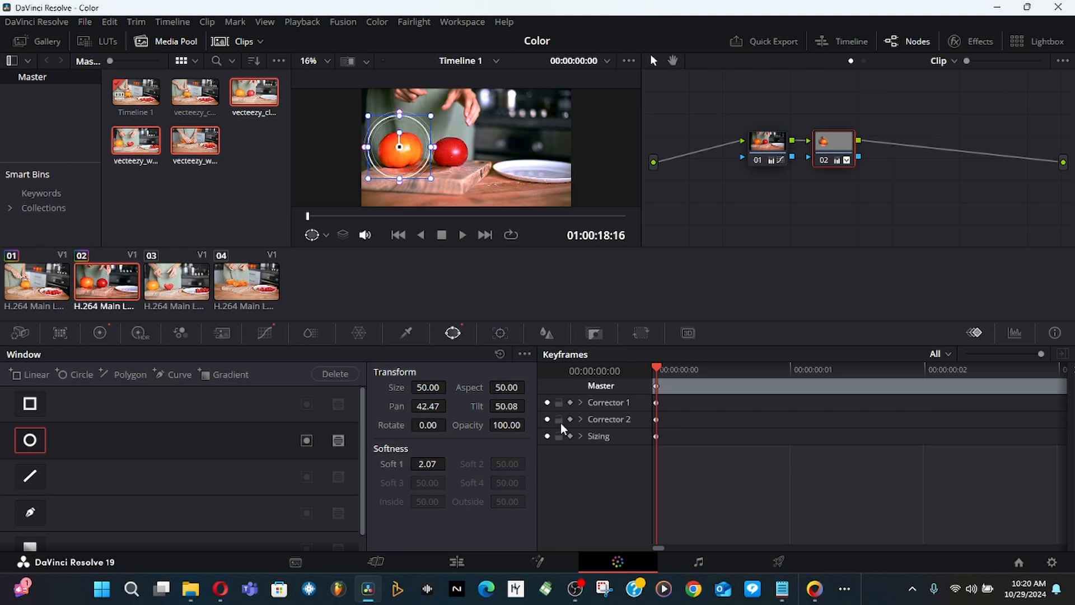
pyautogui.press('Right')
pyautogui.press('Right')
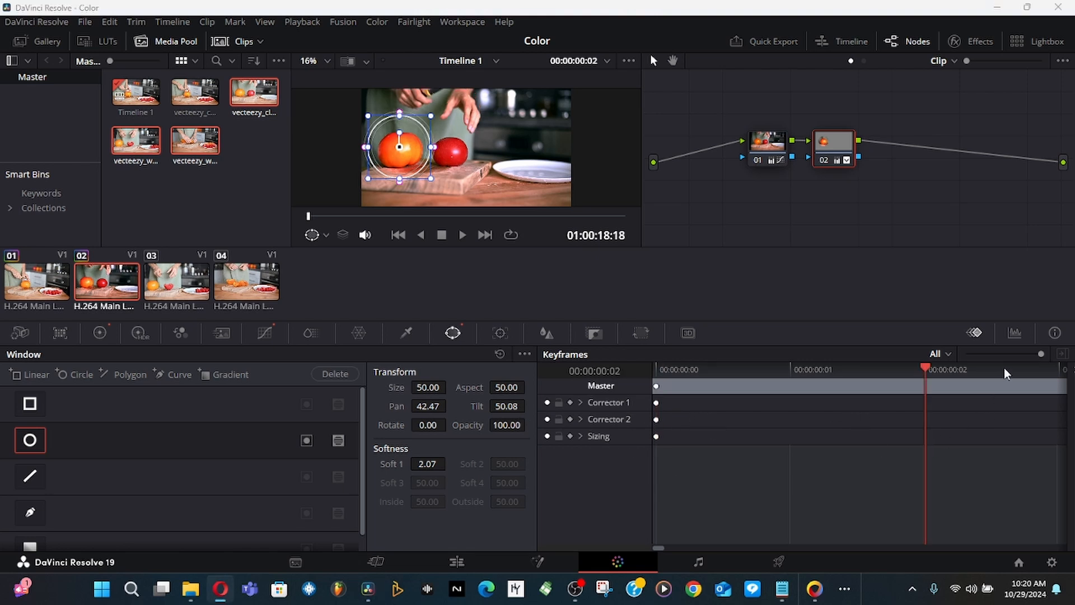
pyautogui.click(1014, 334)
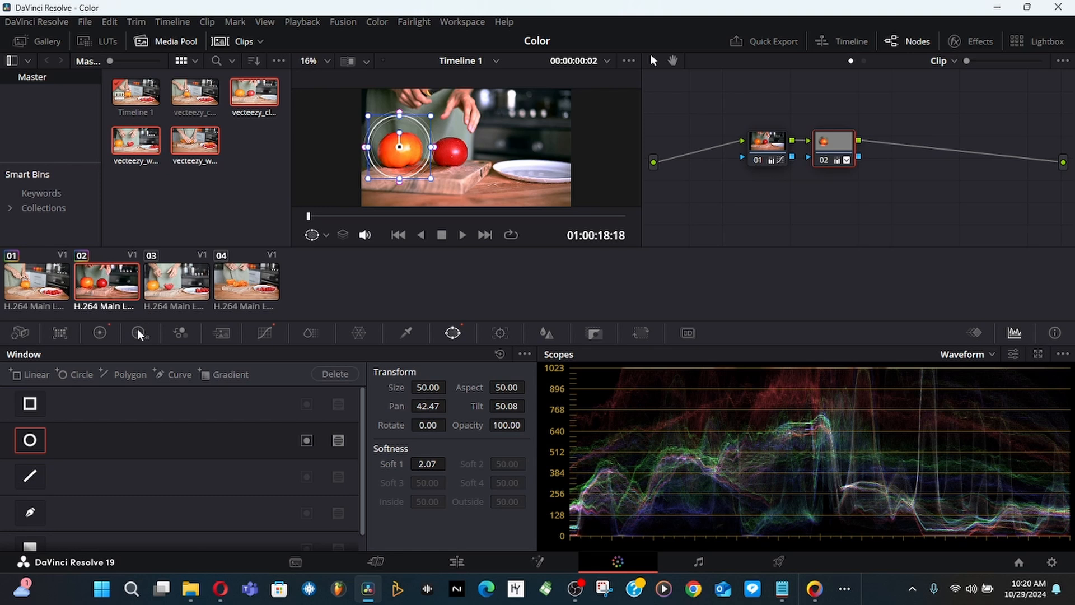
pyautogui.click(99, 334)
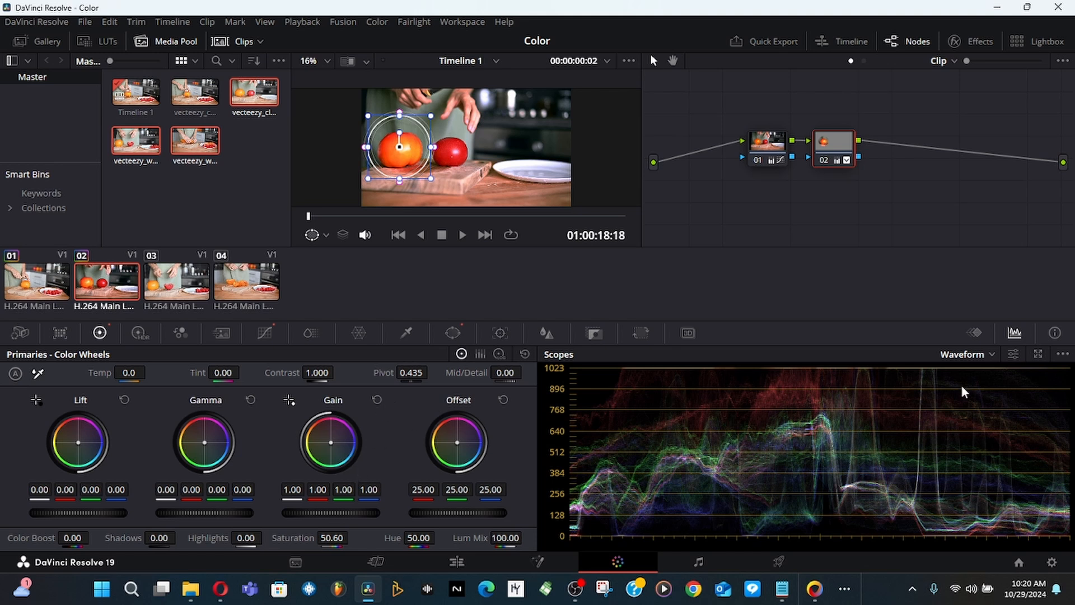
pyautogui.click(977, 332)
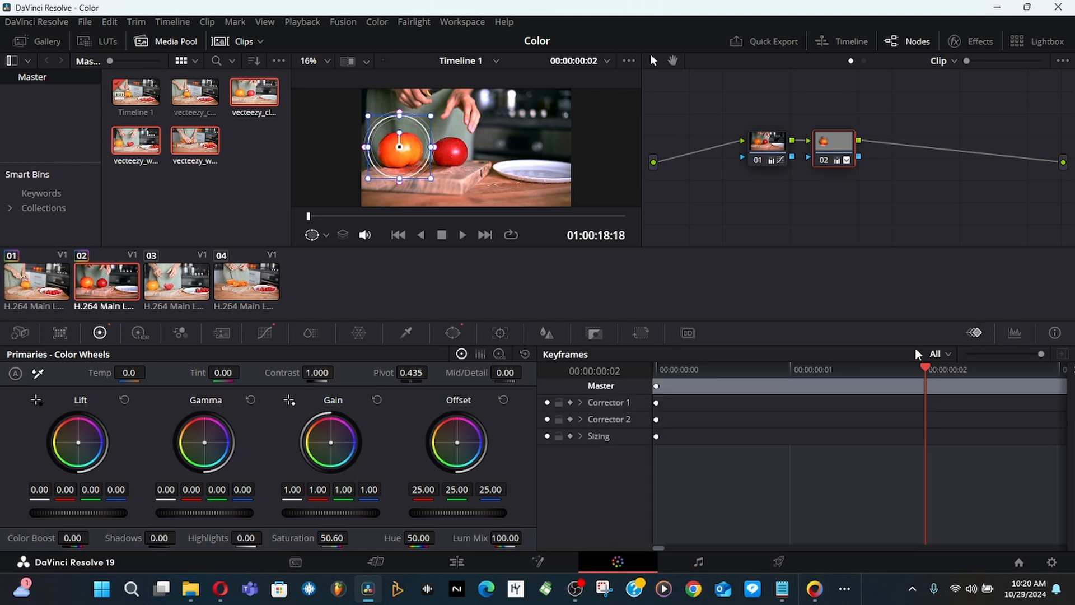
pyautogui.click(1014, 332)
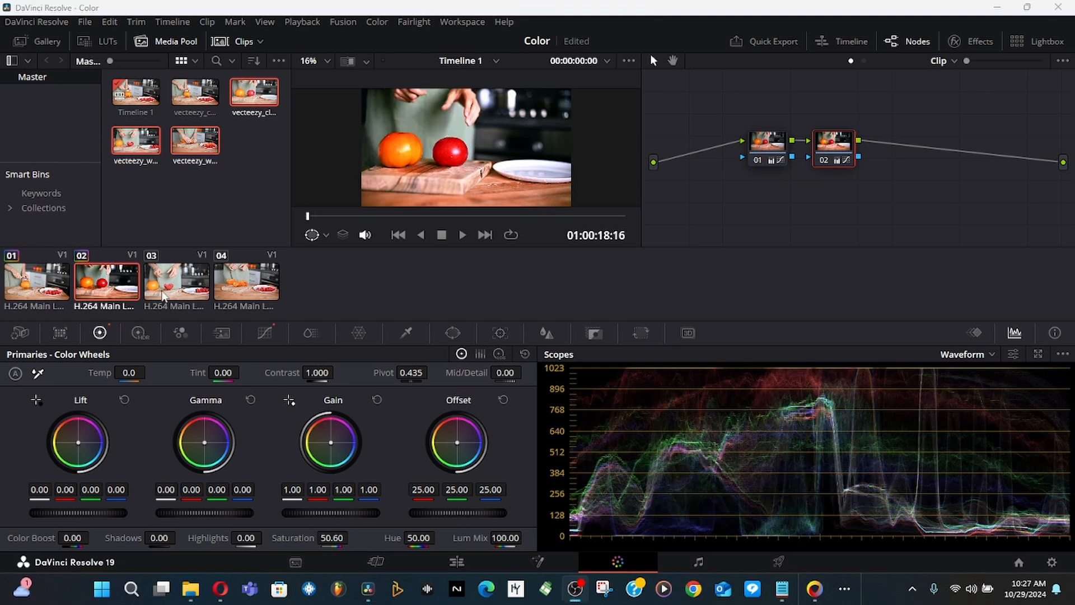
# Apply clip 02's two-node grade to clips 03 and 04
pyautogui.click(163, 296)
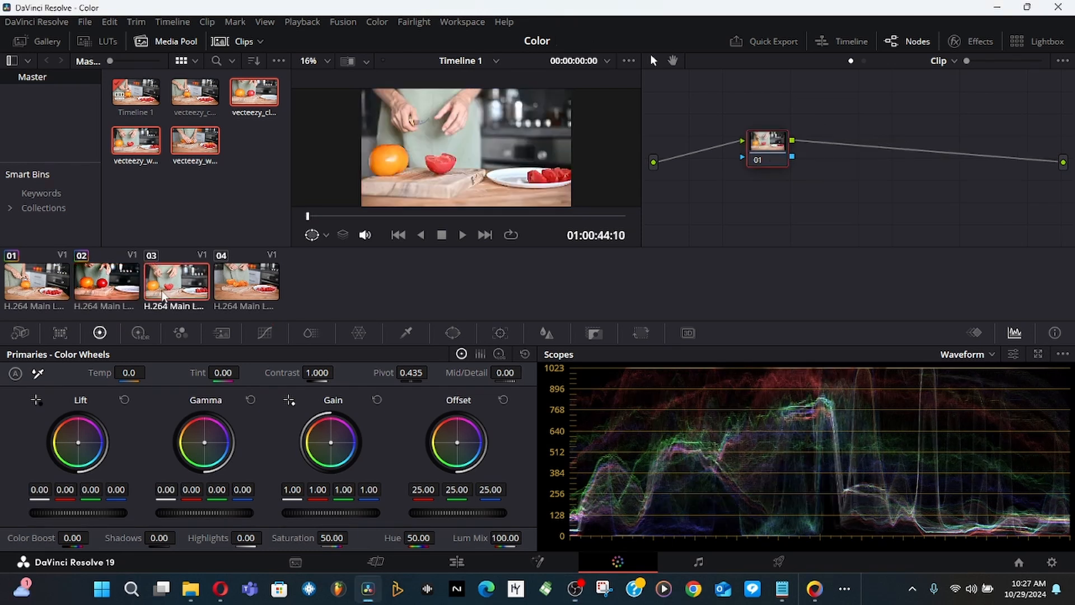
pyautogui.rightClick(94, 286)
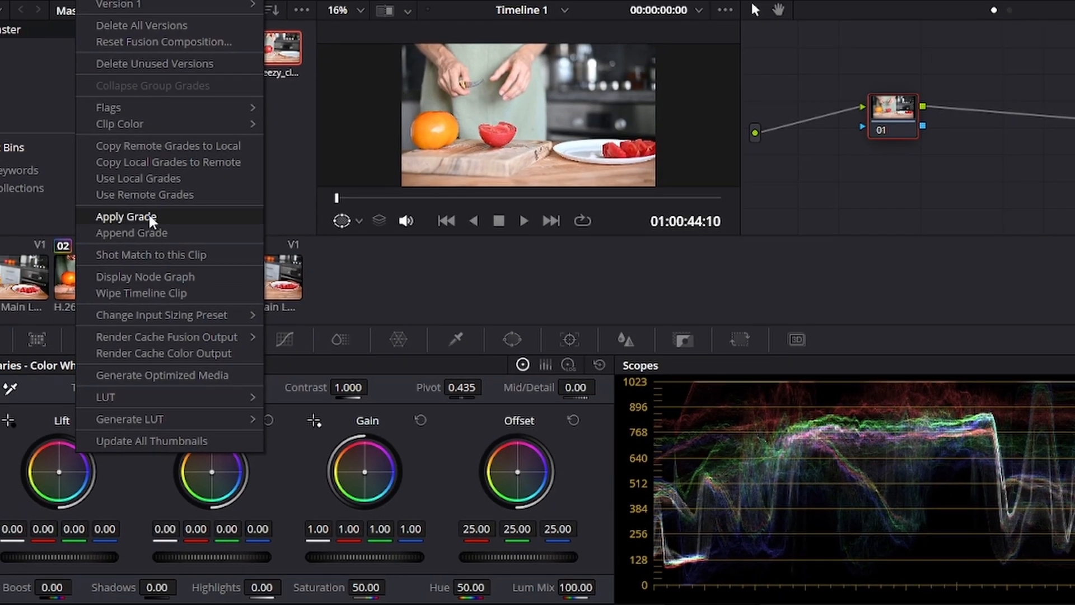
pyautogui.click(152, 226)
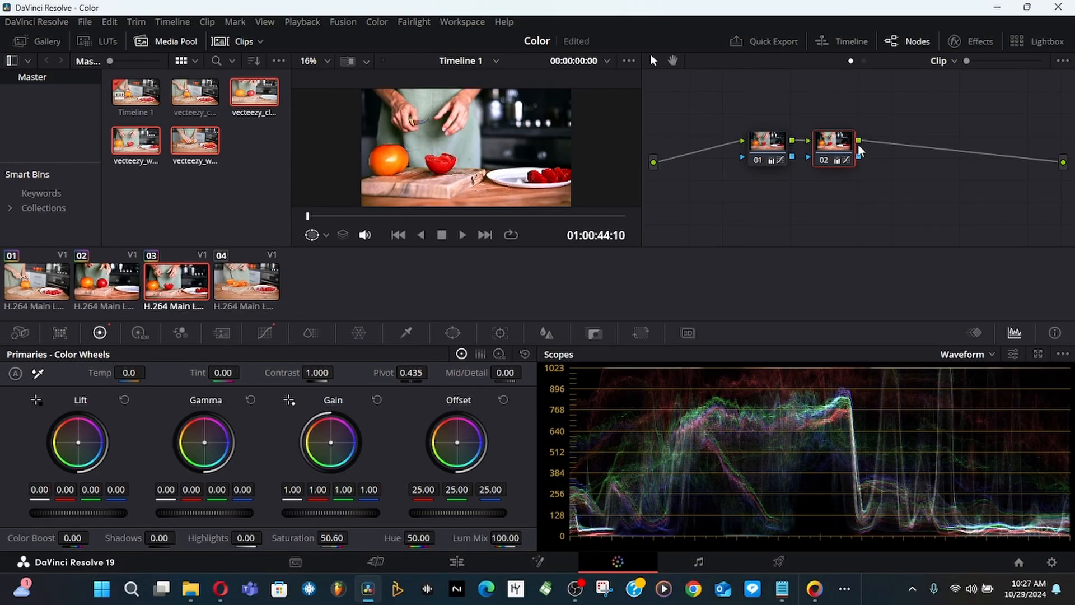
pyautogui.click(95, 283)
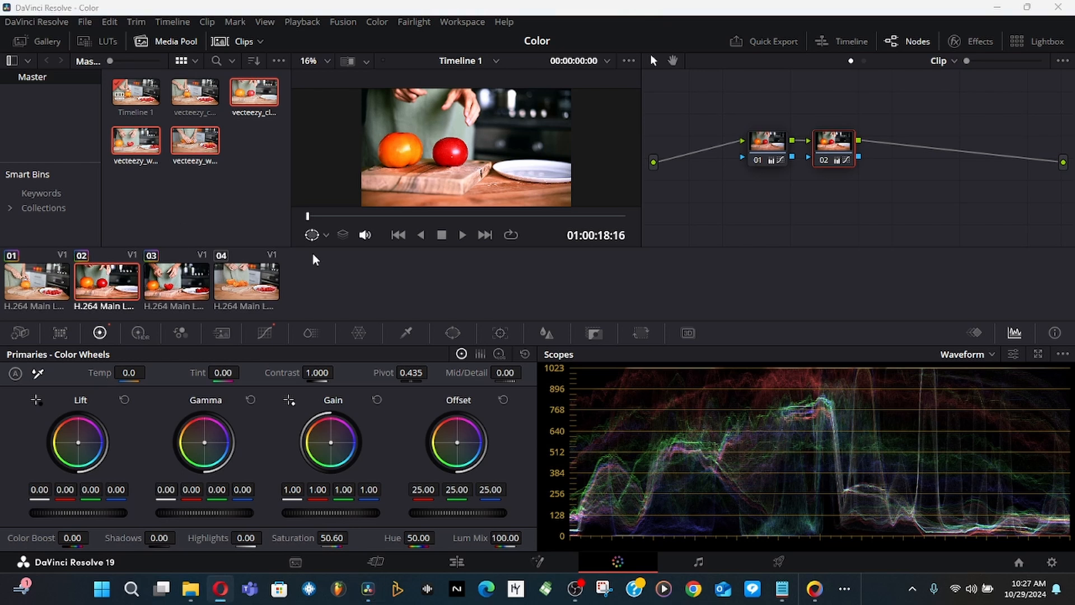
pyautogui.click(250, 275)
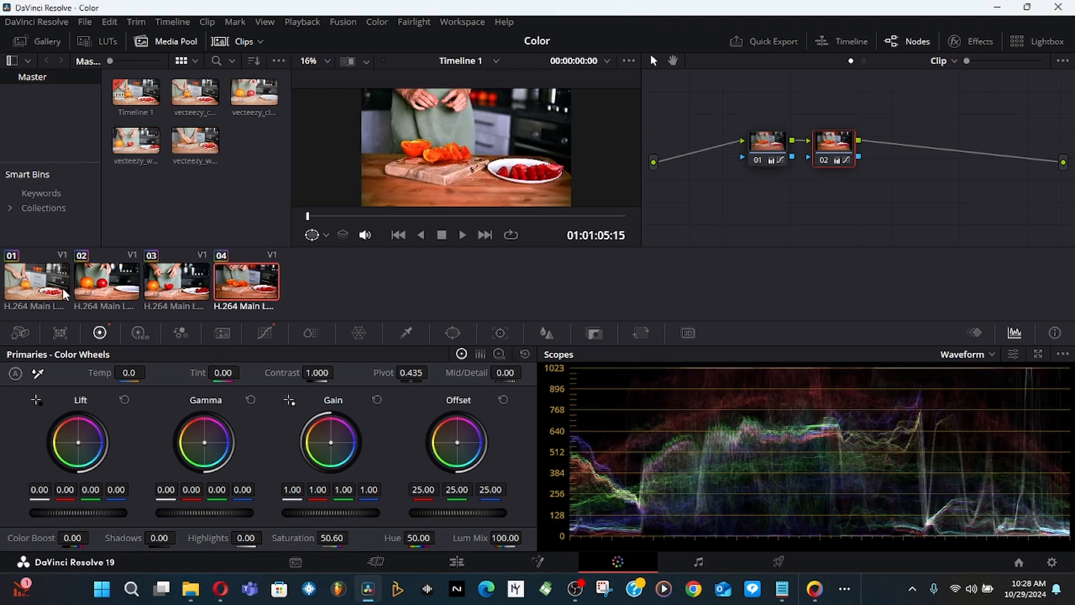
# Switch to the Edit page and scrub through the graded clips on the timeline
pyautogui.click(463, 560)
pyautogui.click(534, 429)
pyautogui.moveTo(534, 432); pyautogui.dragTo(771, 467)
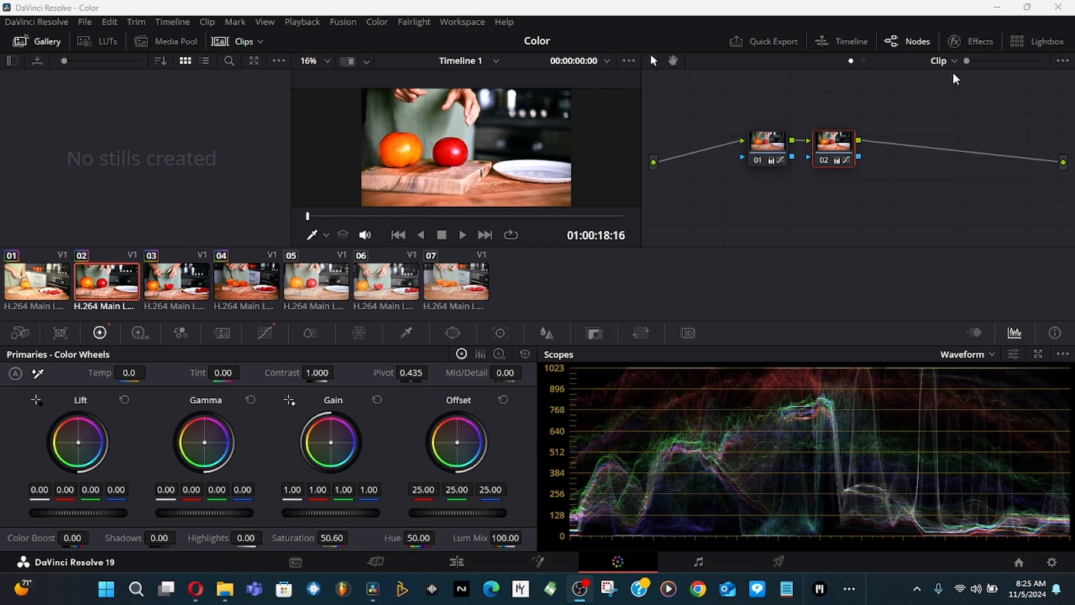
# Add a corrector node to the timeline-level node graph and connect its output to the graph's final output
pyautogui.click(863, 61)
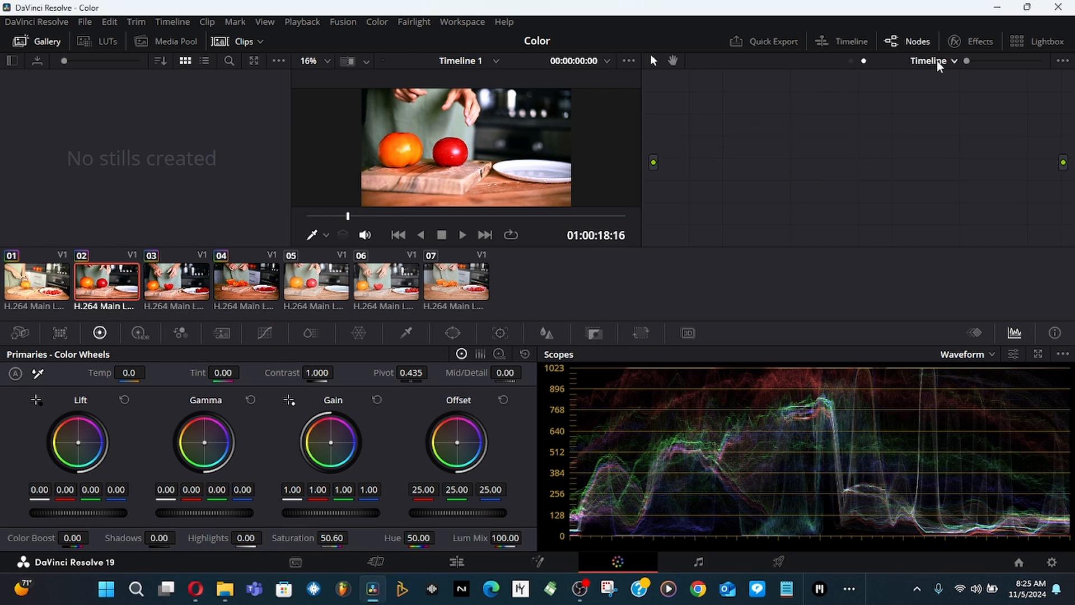
pyautogui.rightClick(711, 145)
pyautogui.moveTo(756, 179)
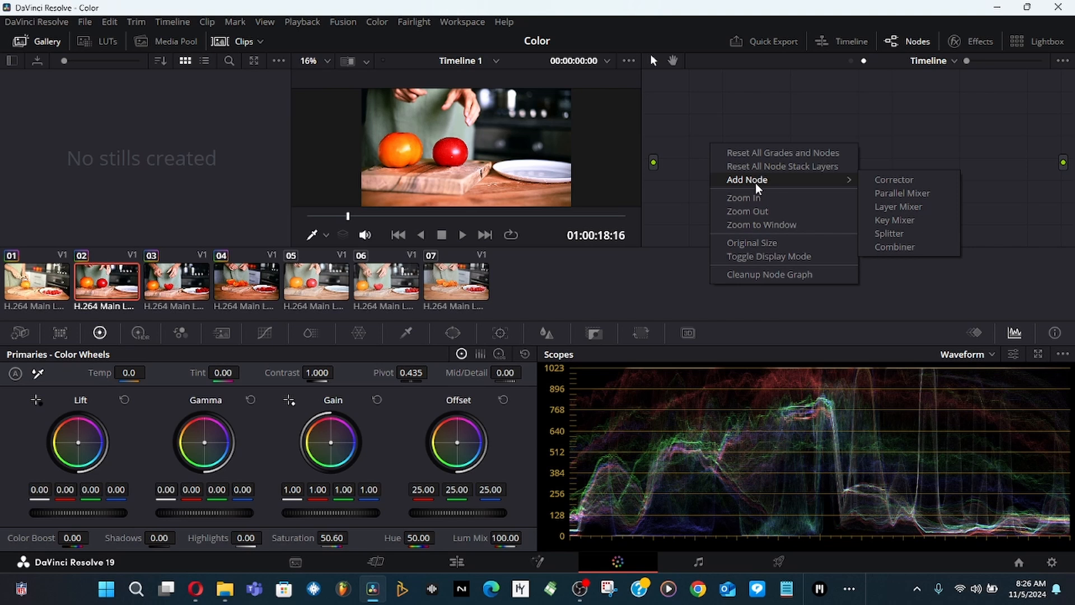
pyautogui.click(890, 180)
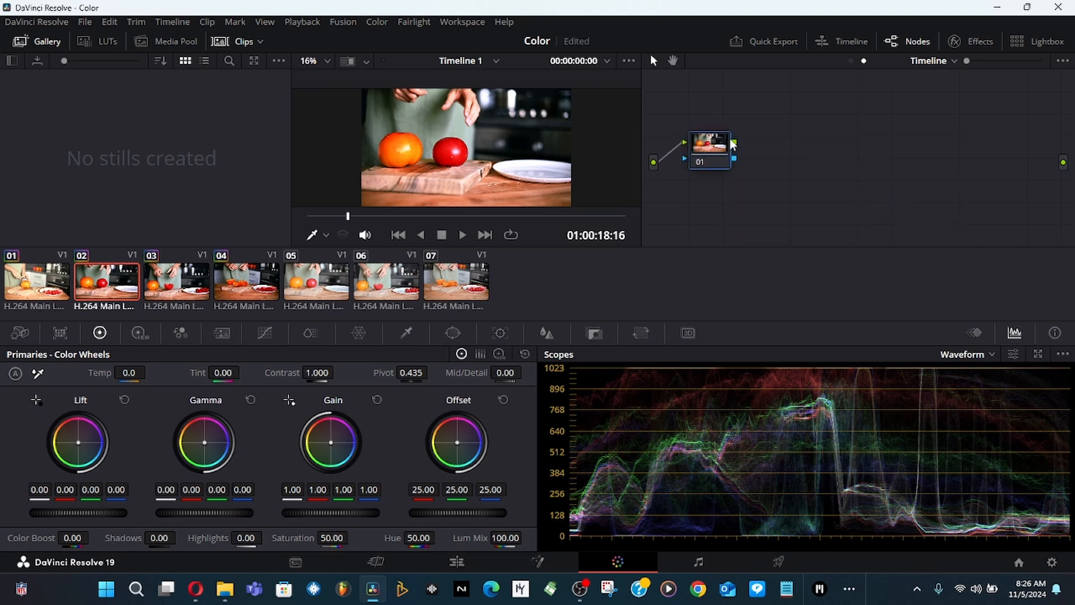
pyautogui.moveTo(735, 141); pyautogui.dragTo(1063, 161)
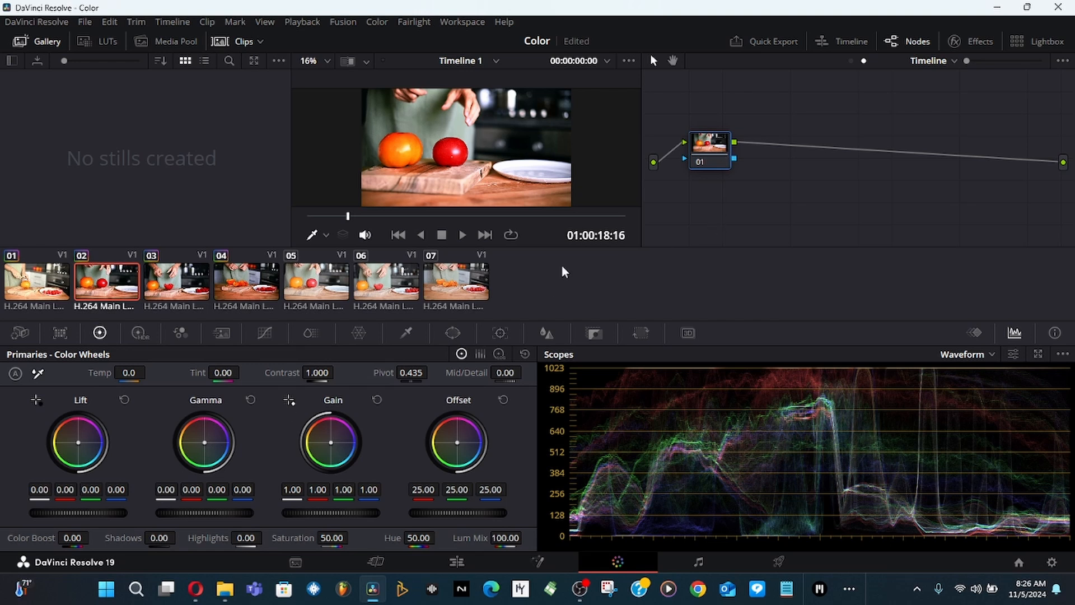
# Tint the timeline node's Gamma to red 0.06, green -0.02, blue 0.02, and its Lift to red -0.07, green 0.03, blue -0.10
pyautogui.moveTo(205, 442); pyautogui.dragTo(207, 437)
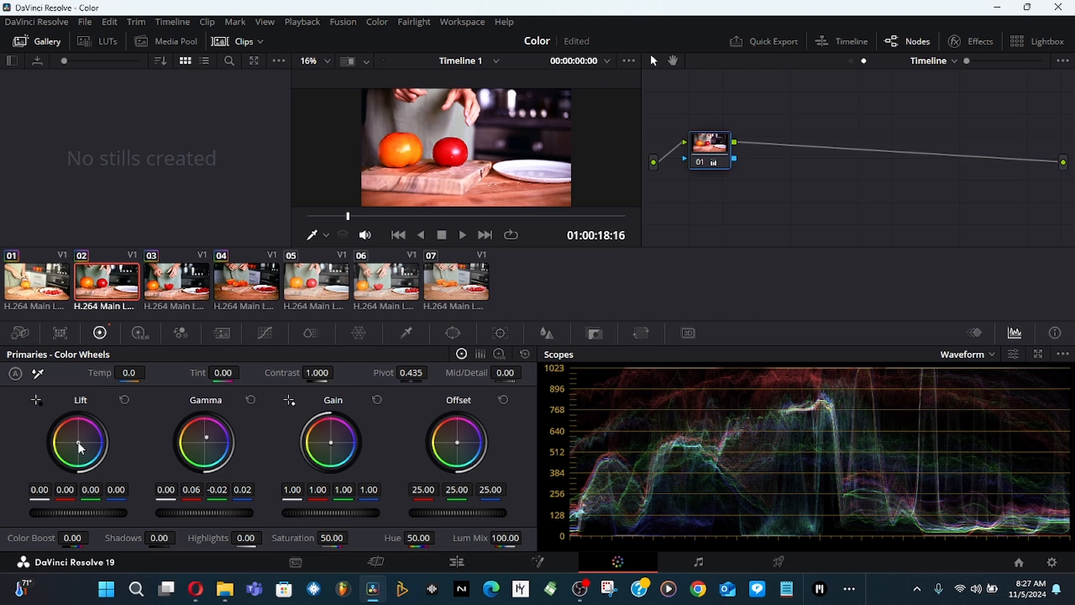
pyautogui.moveTo(78, 442); pyautogui.dragTo(74, 446)
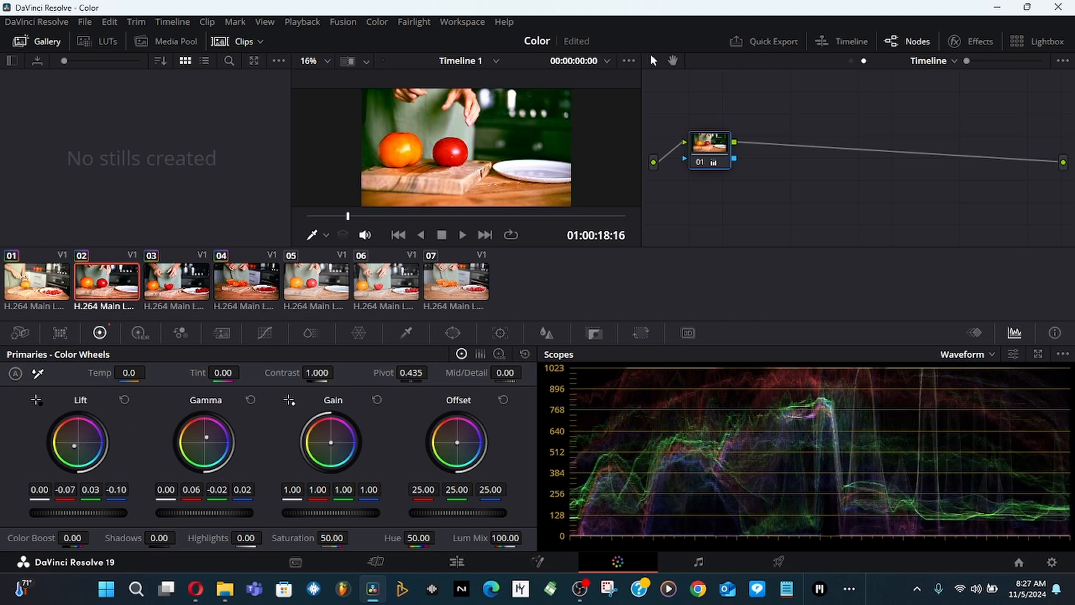
# Examine clips 02, 05, 06 and 07 in turn to compare how the timeline-level correction affects graded and ungraded clips
pyautogui.click(415, 282)
pyautogui.click(431, 280)
pyautogui.click(387, 285)
pyautogui.click(323, 288)
pyautogui.click(93, 288)
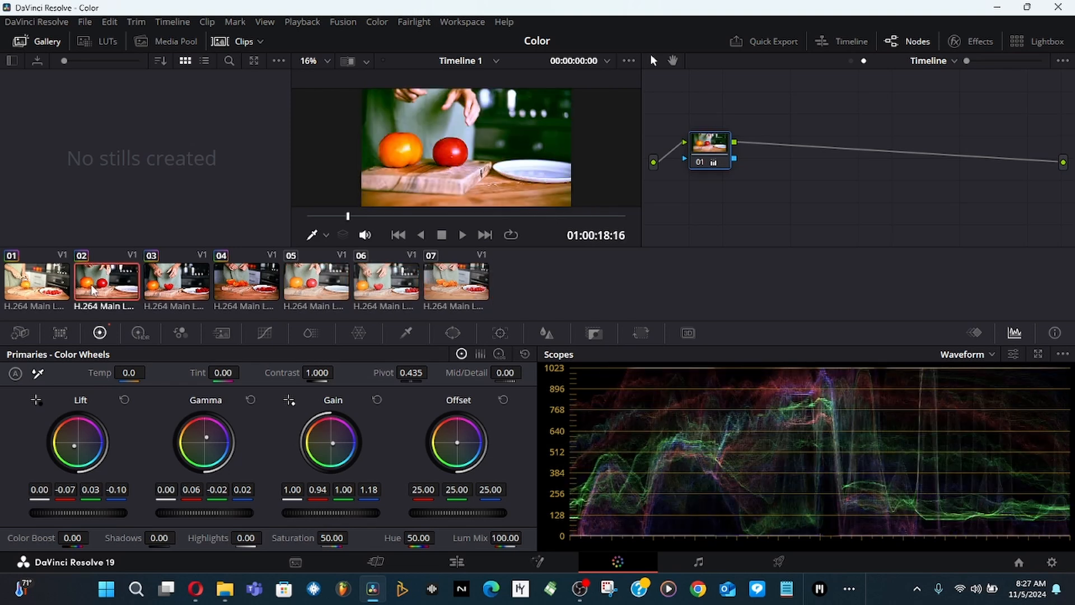
pyautogui.click(318, 287)
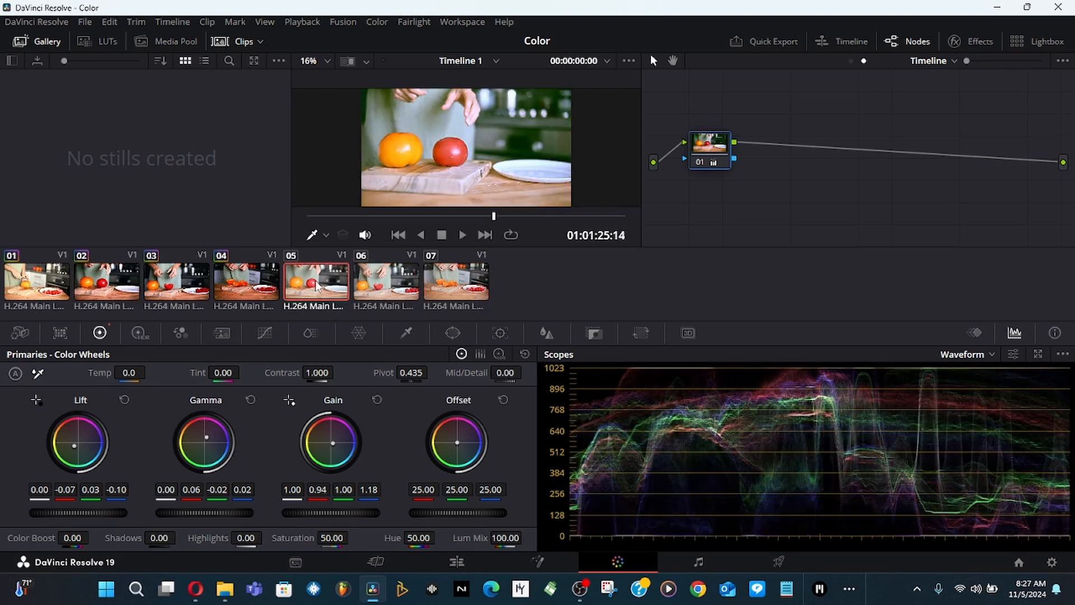
pyautogui.click(370, 287)
pyautogui.click(458, 275)
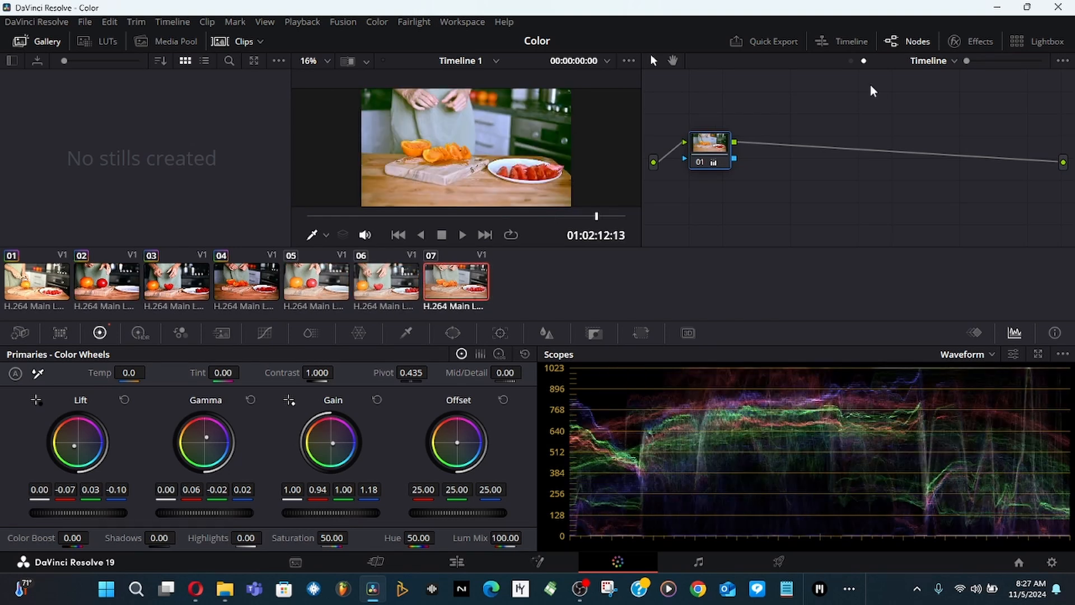
# Compare clip 07's clip-level node graph with the timeline-level one, and move the timeline node to the middle of its graph
pyautogui.click(851, 61)
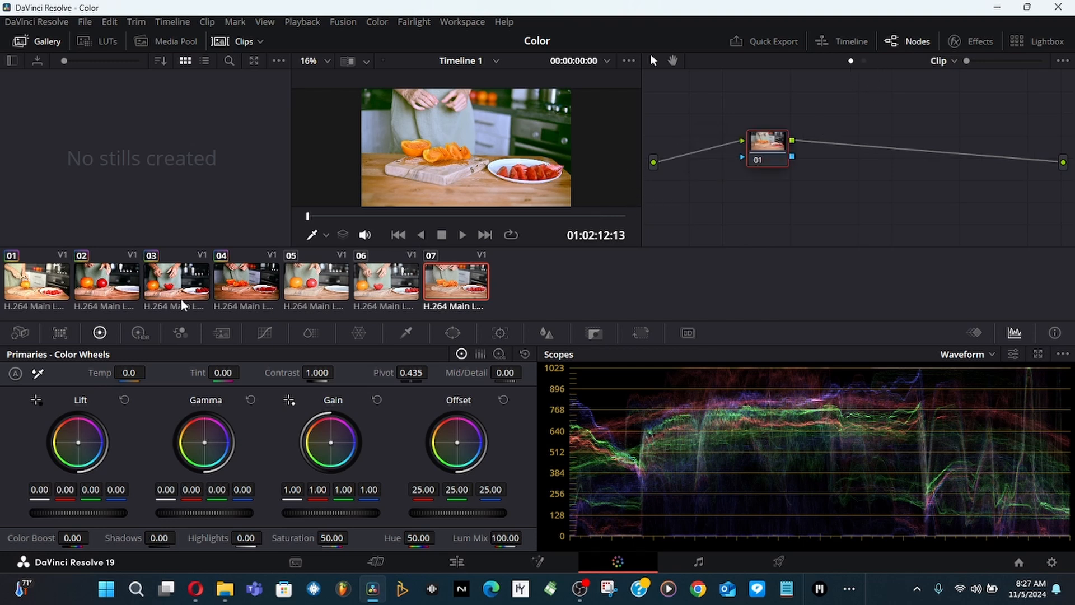
pyautogui.click(863, 61)
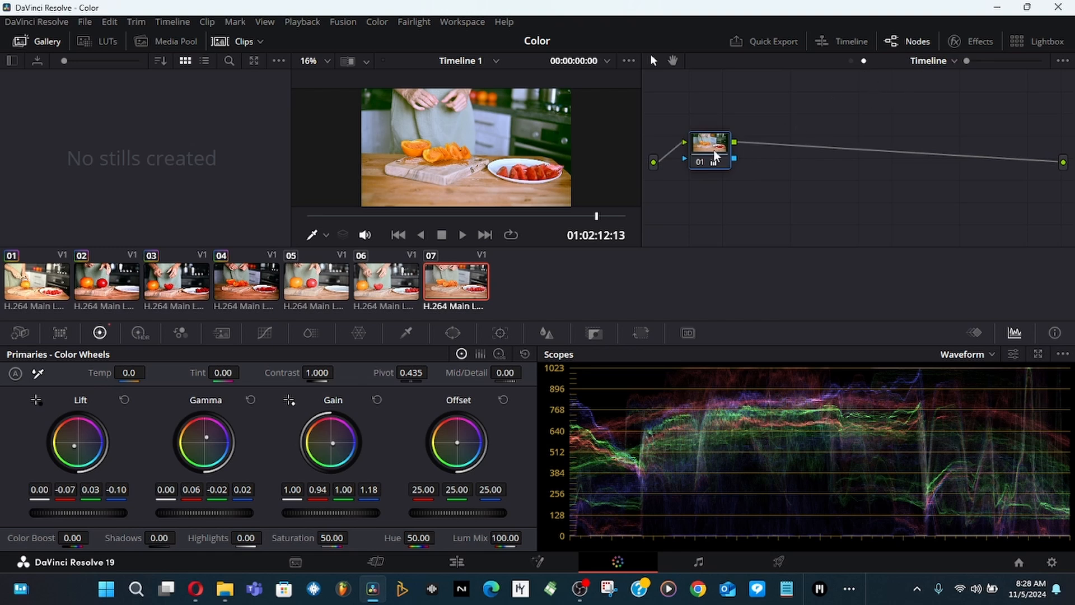
pyautogui.moveTo(719, 160); pyautogui.dragTo(823, 167)
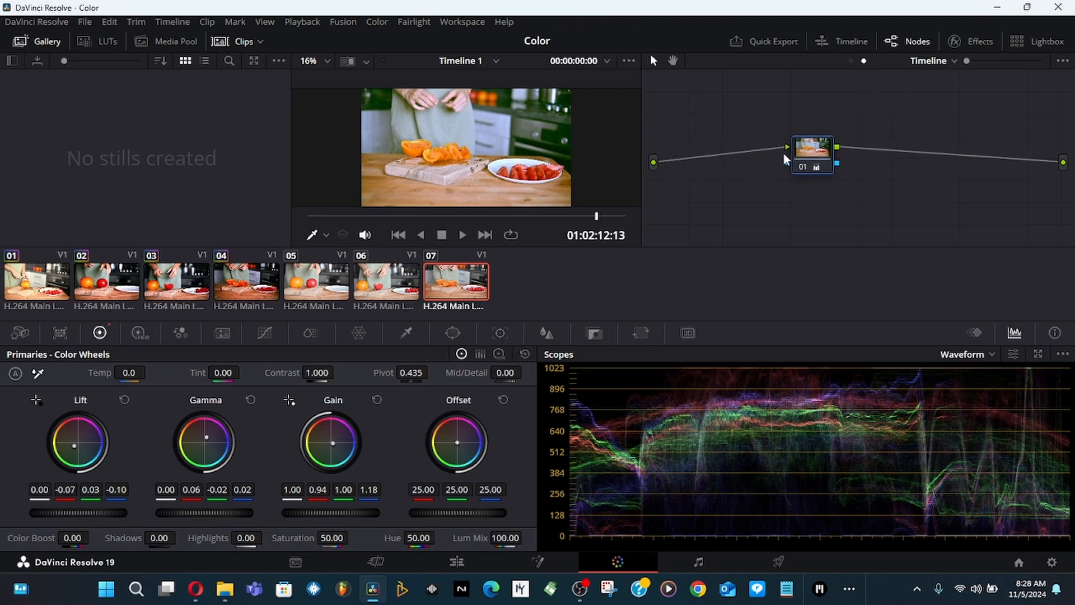